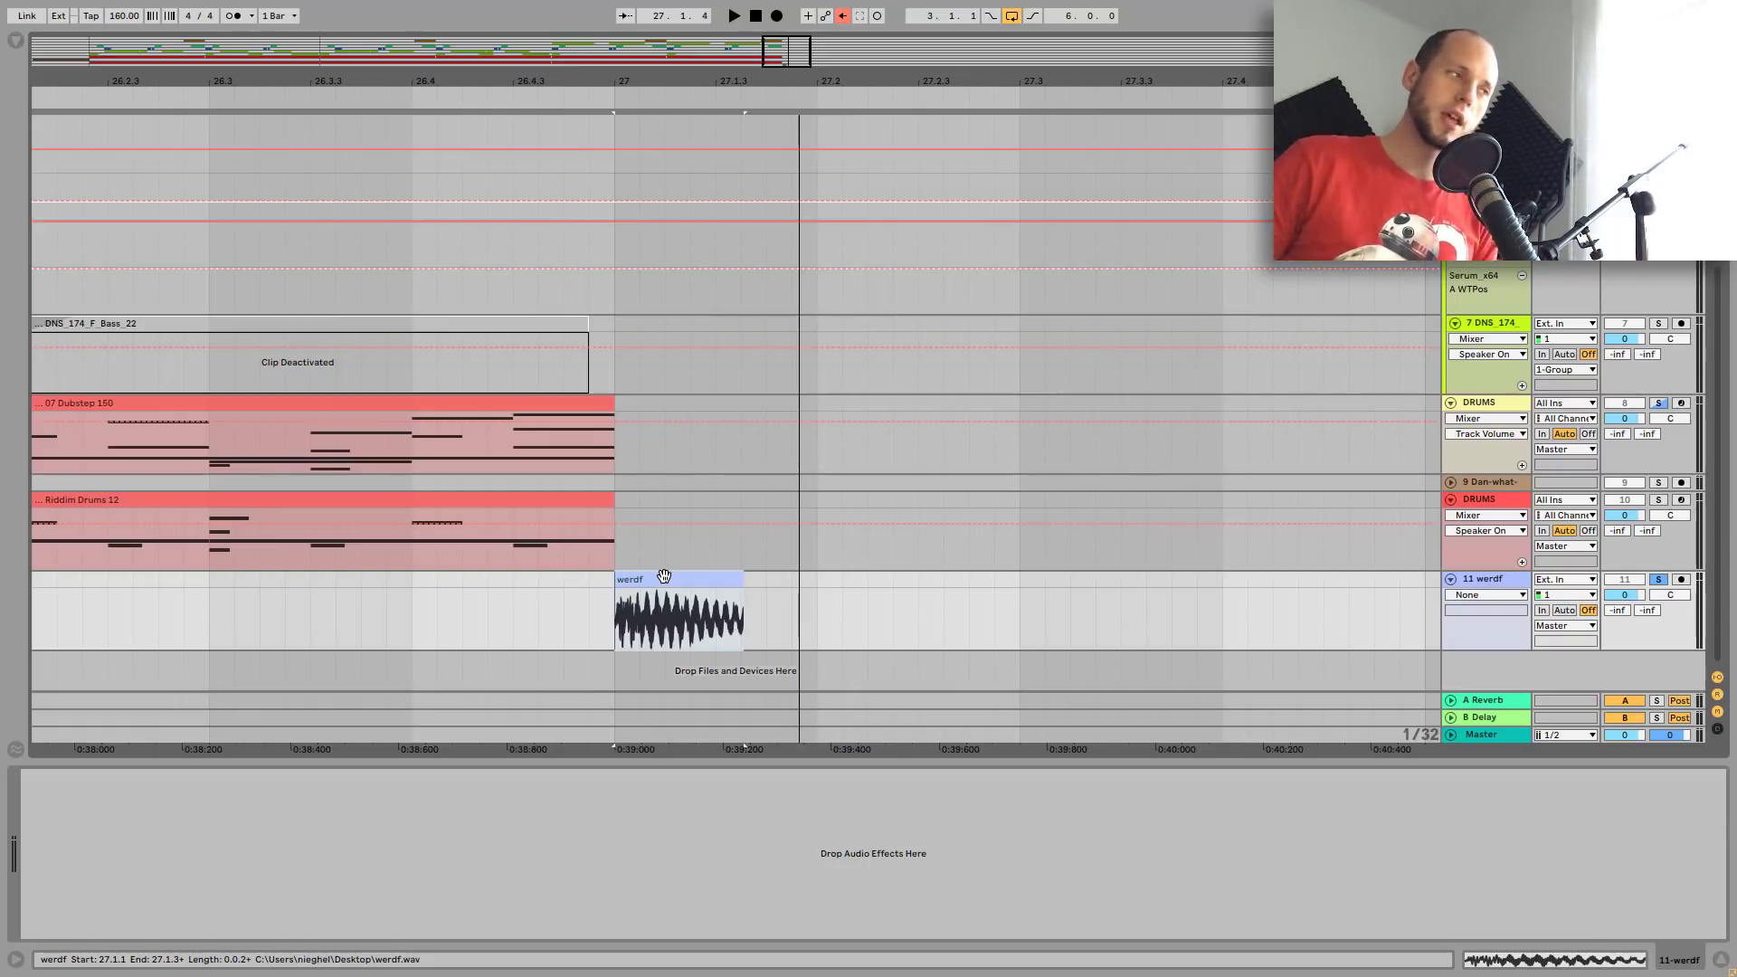
Play the werdf clip, and look through the Start to Finish - Brutal Violent Dubstep course page down to its class curriculum
key("space")
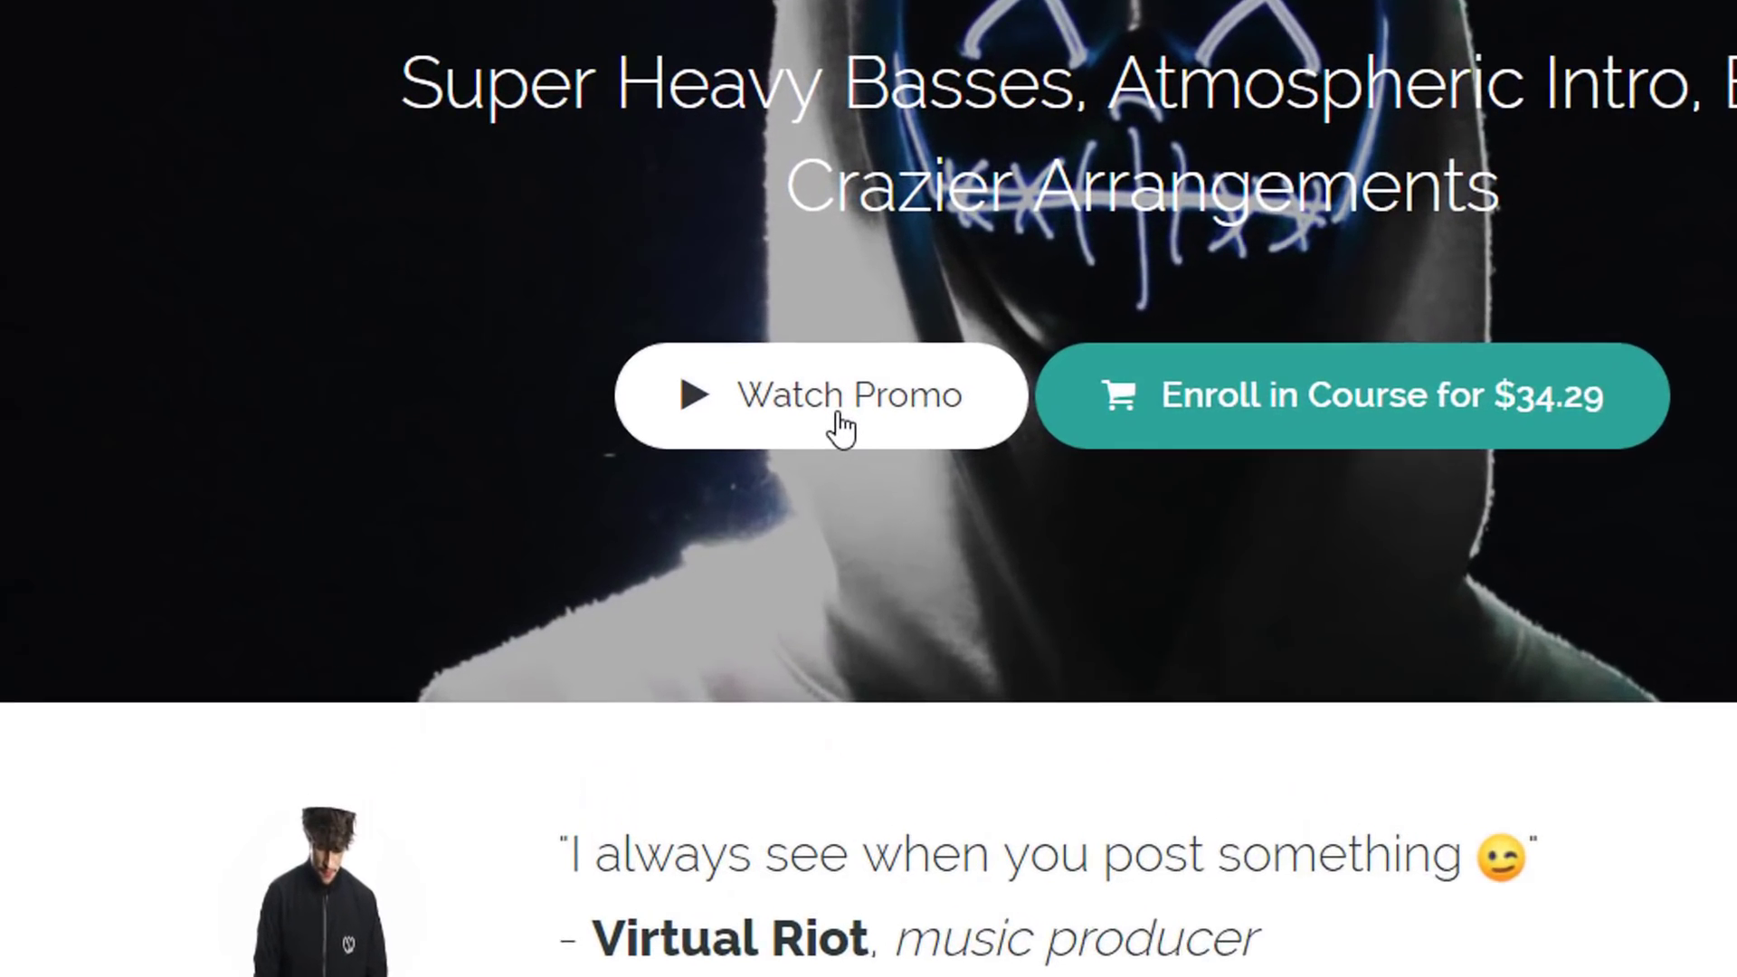
left_click(719, 457)
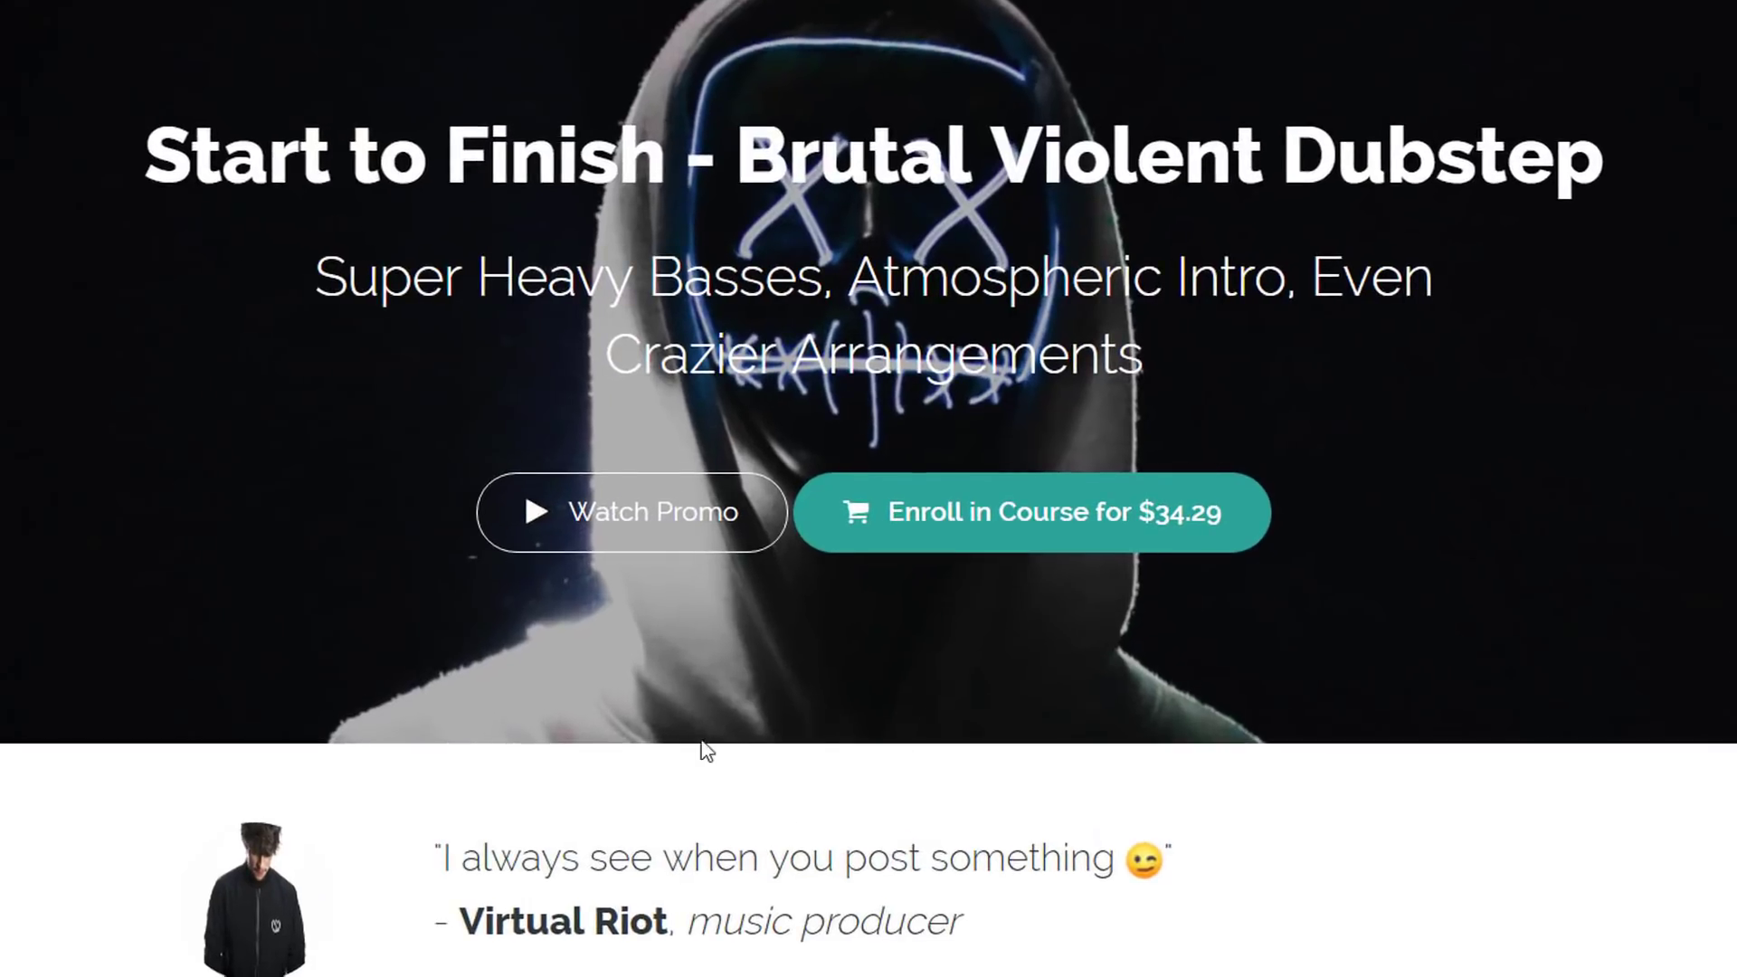
scroll(707, 751, "down", 20)
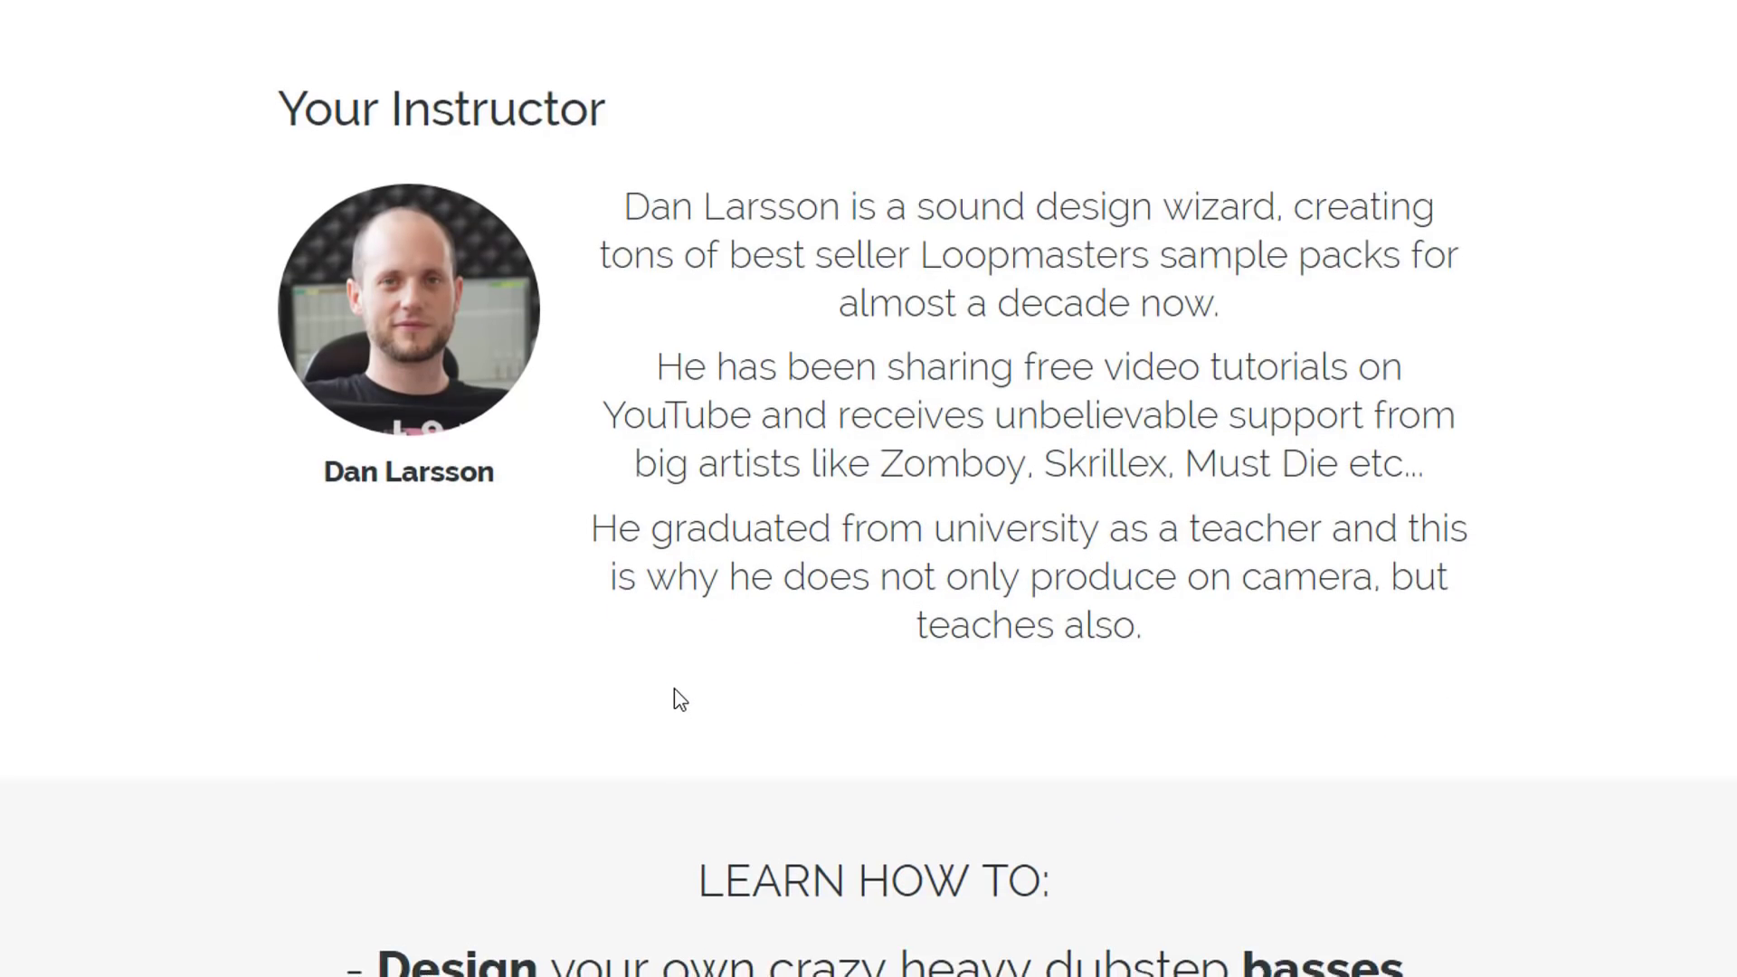
scroll(681, 699, "down", 5)
scroll(670, 702, "down", 10)
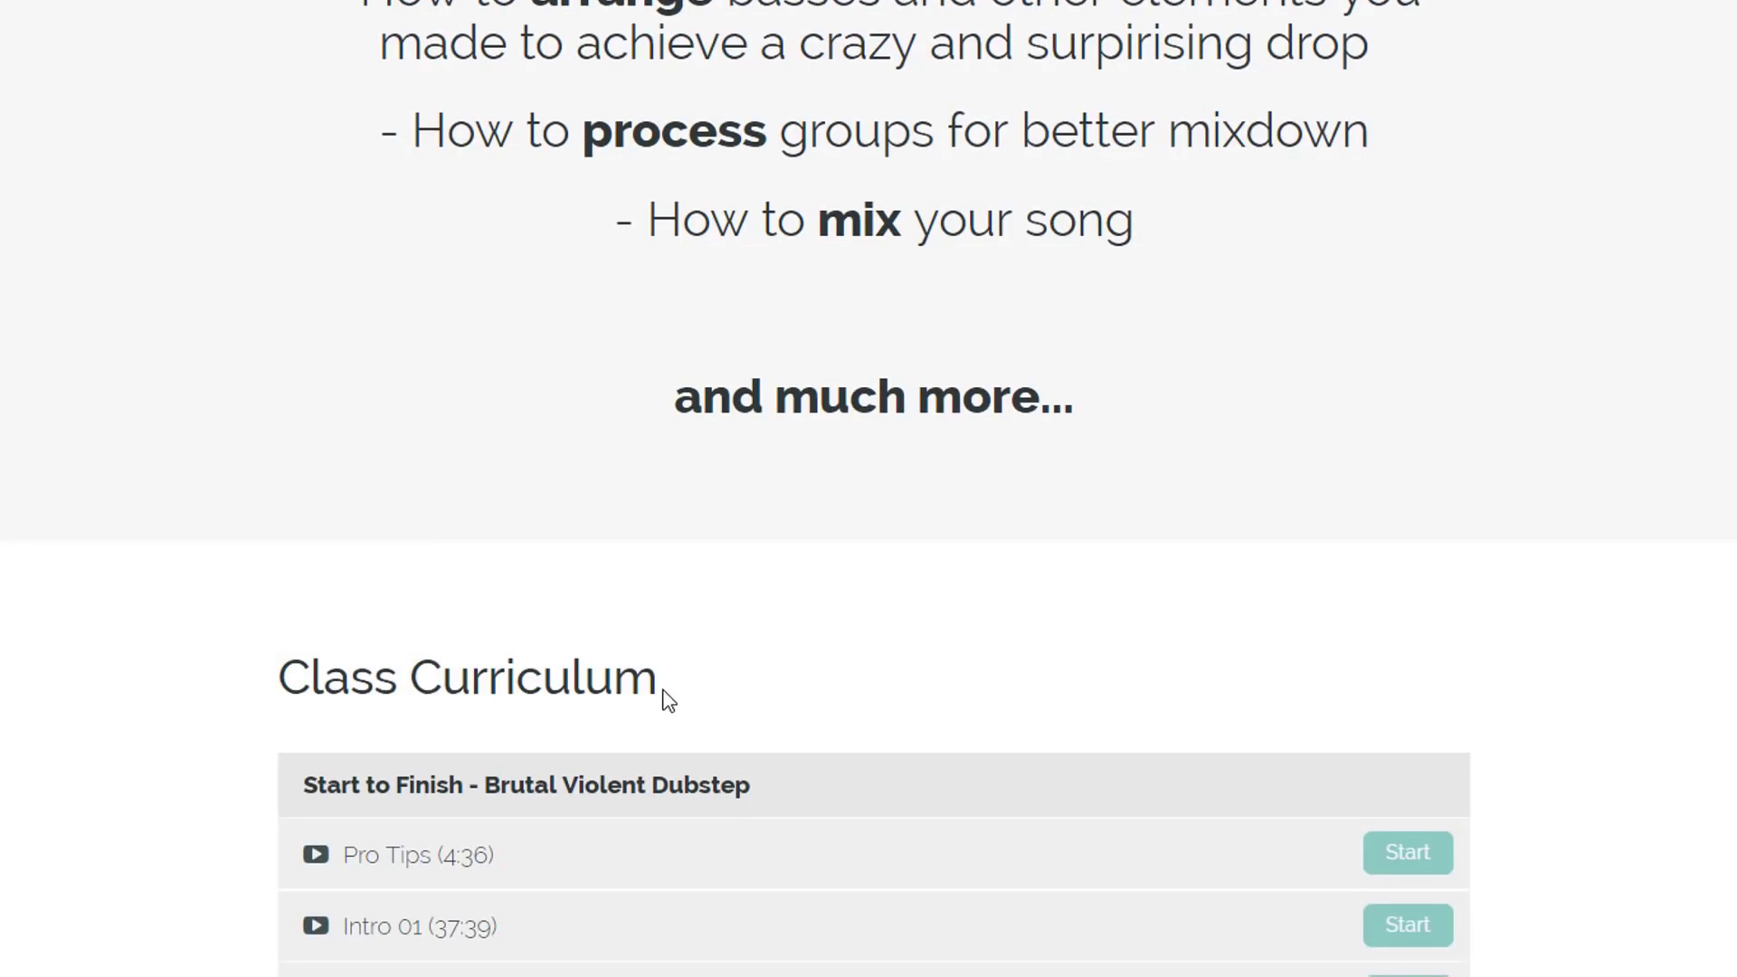
scroll(665, 689, "up", 20)
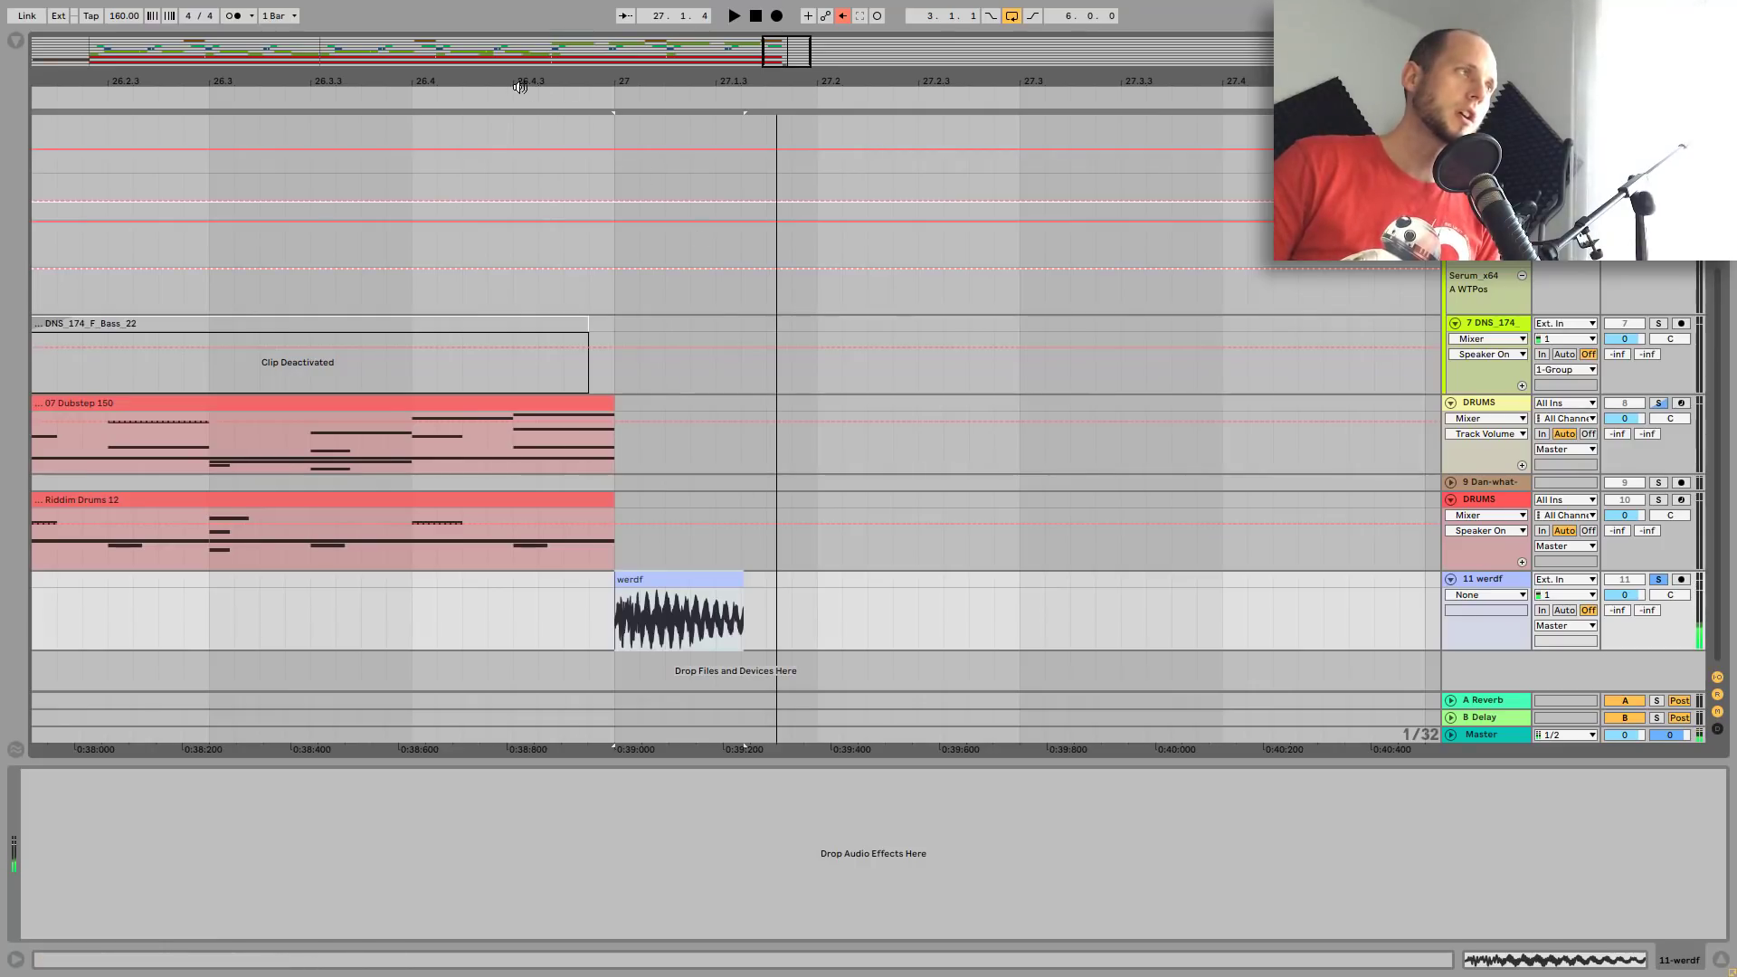
Show the Serum bass track's device chain and look over its EQ Eight, Saturator and PHAT RACK
key("x")
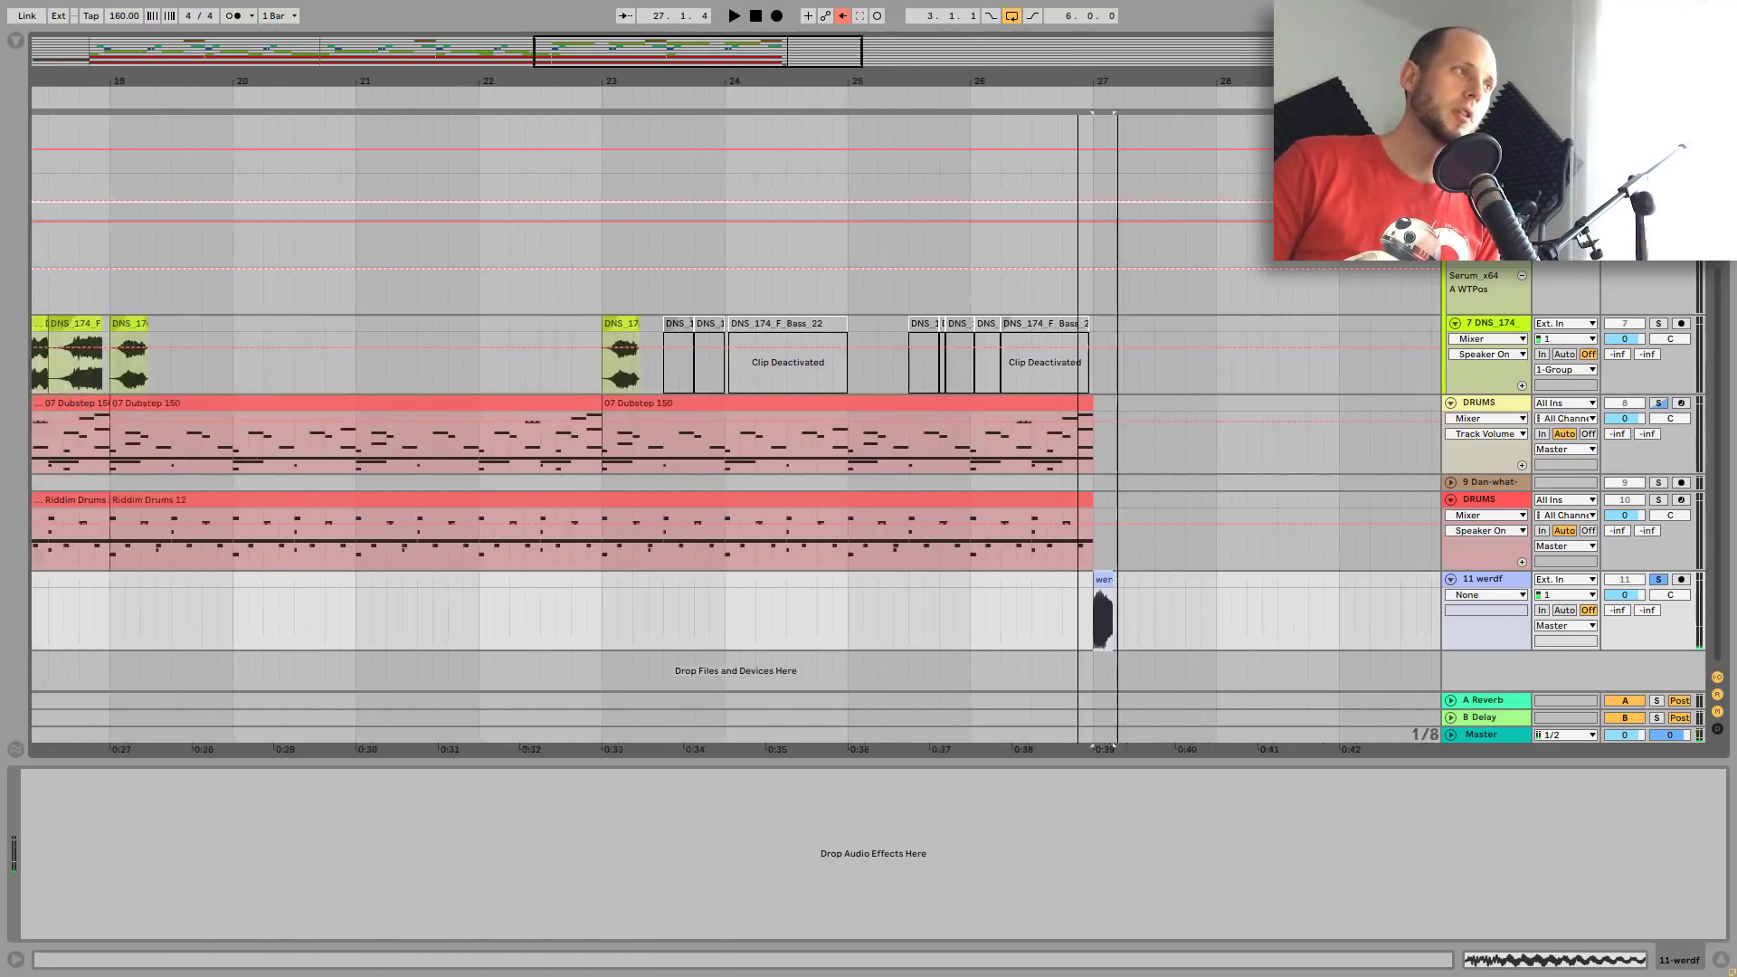
scroll(1362, 266, "up", 1)
left_click(1362, 267)
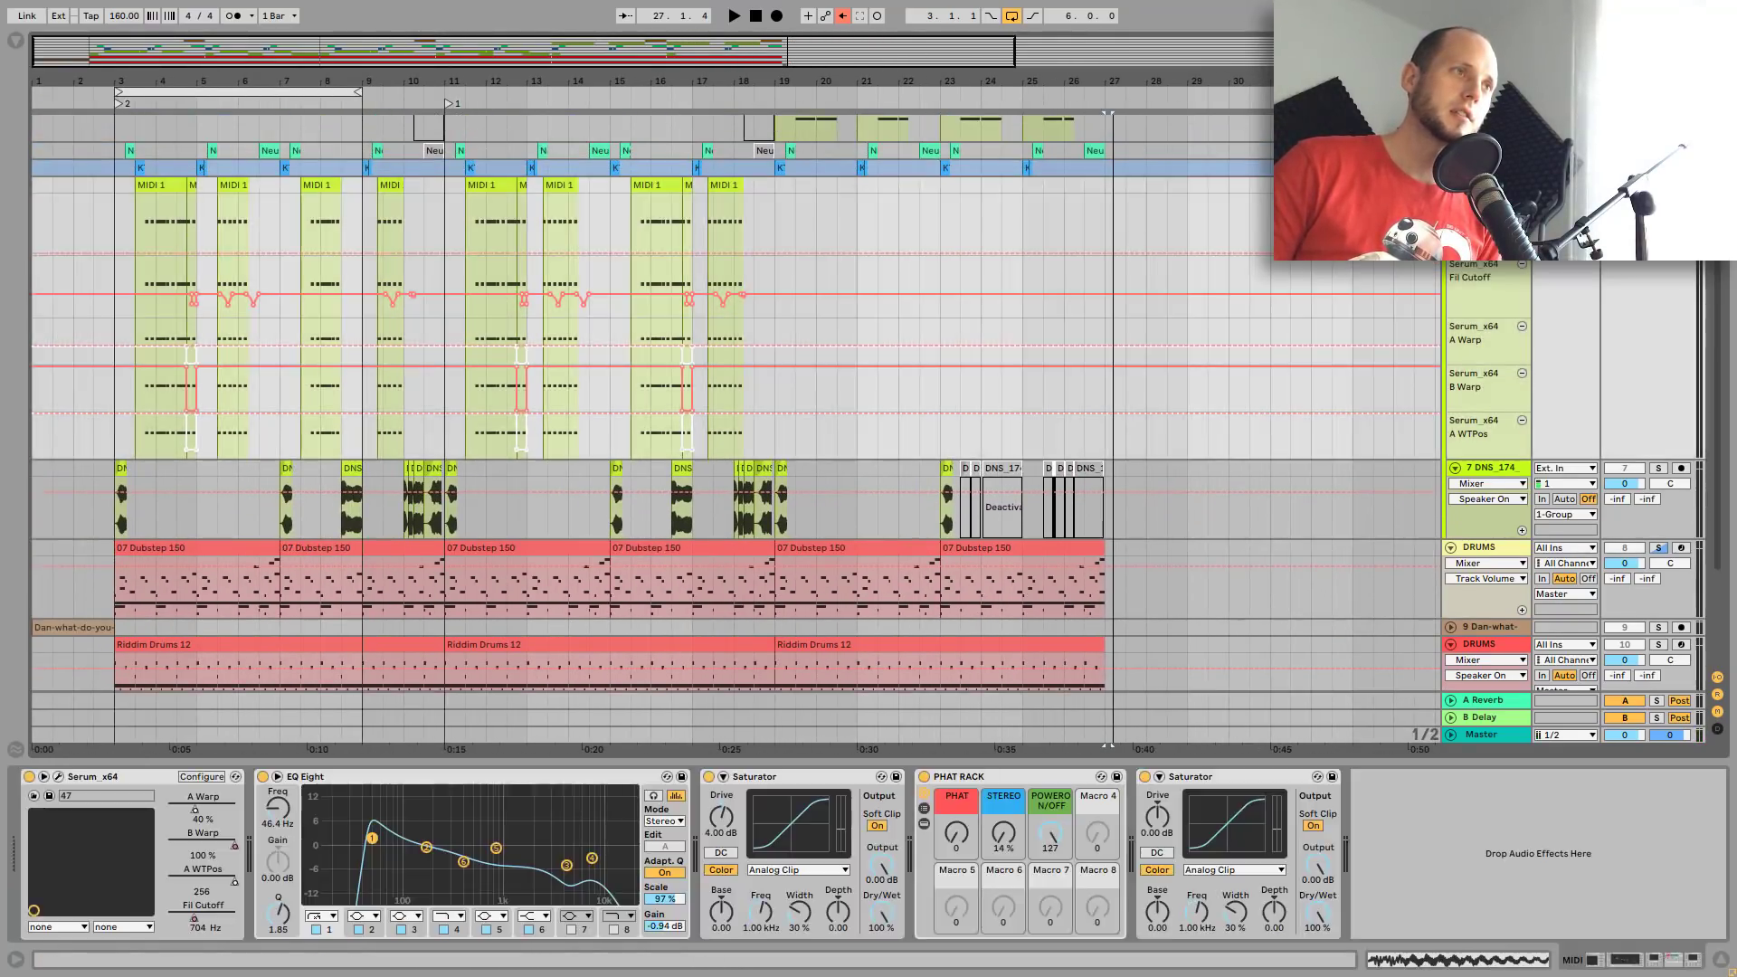
left_click(525, 779)
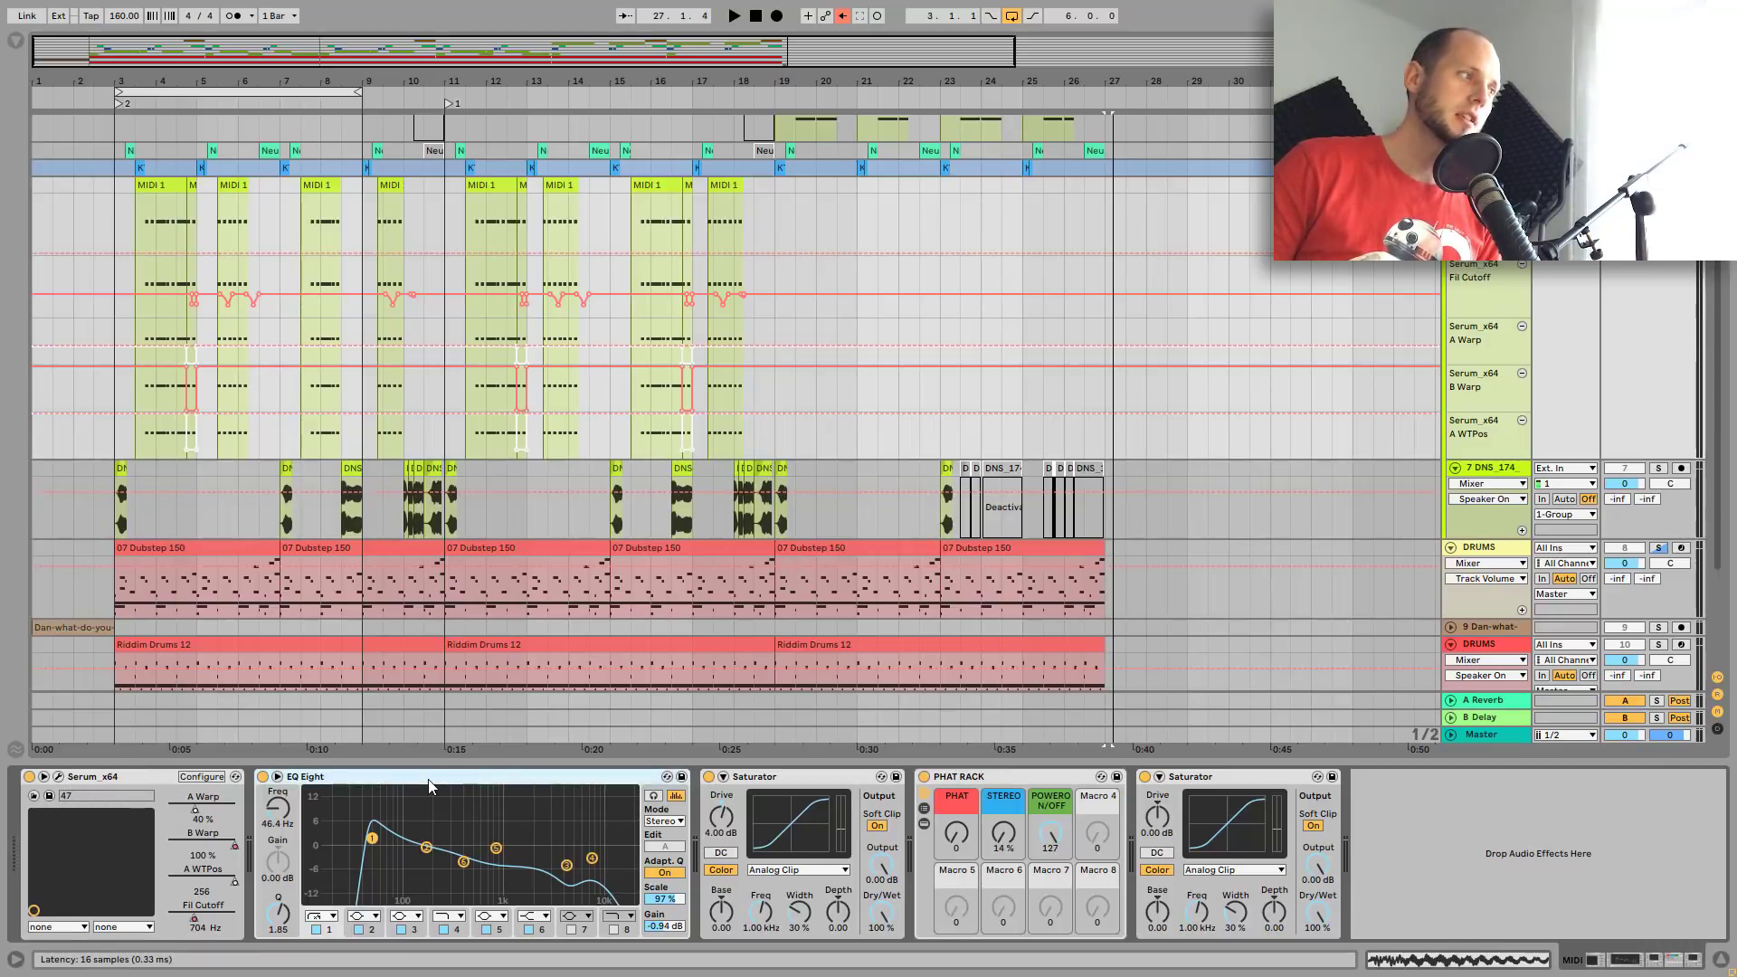
left_click(797, 778)
left_click(984, 779)
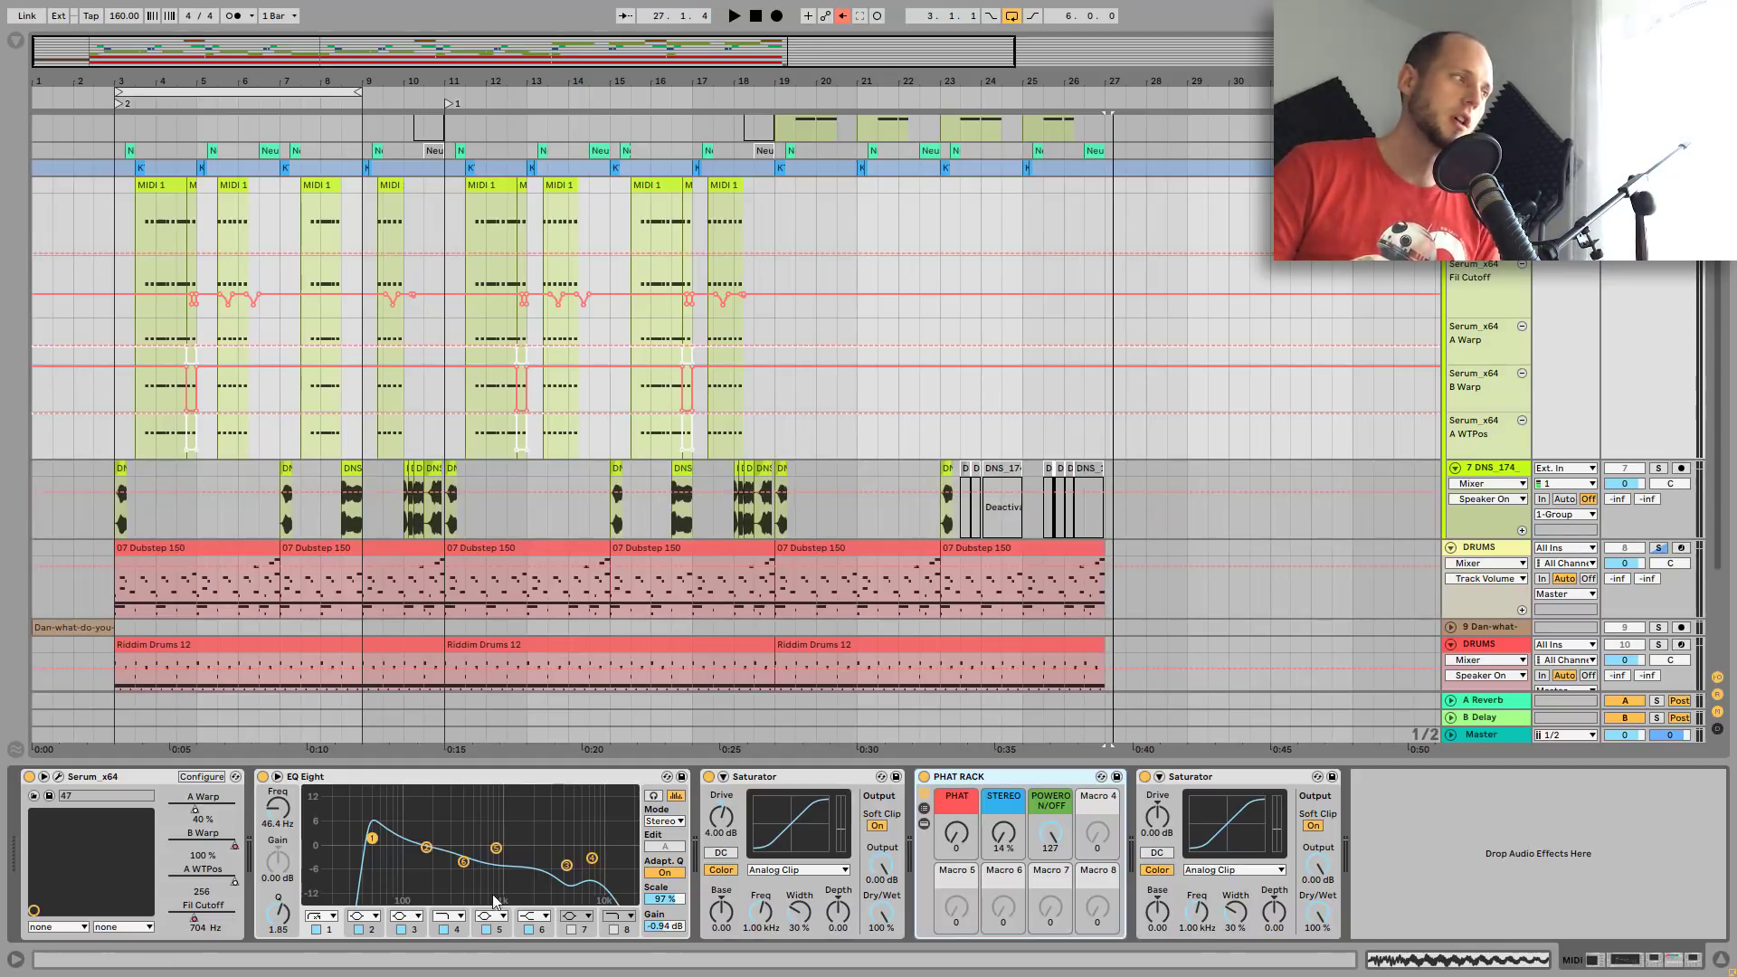
Open the Serum editor for the bass track, place its window over the arrangement and display LFO 2
left_click(58, 776)
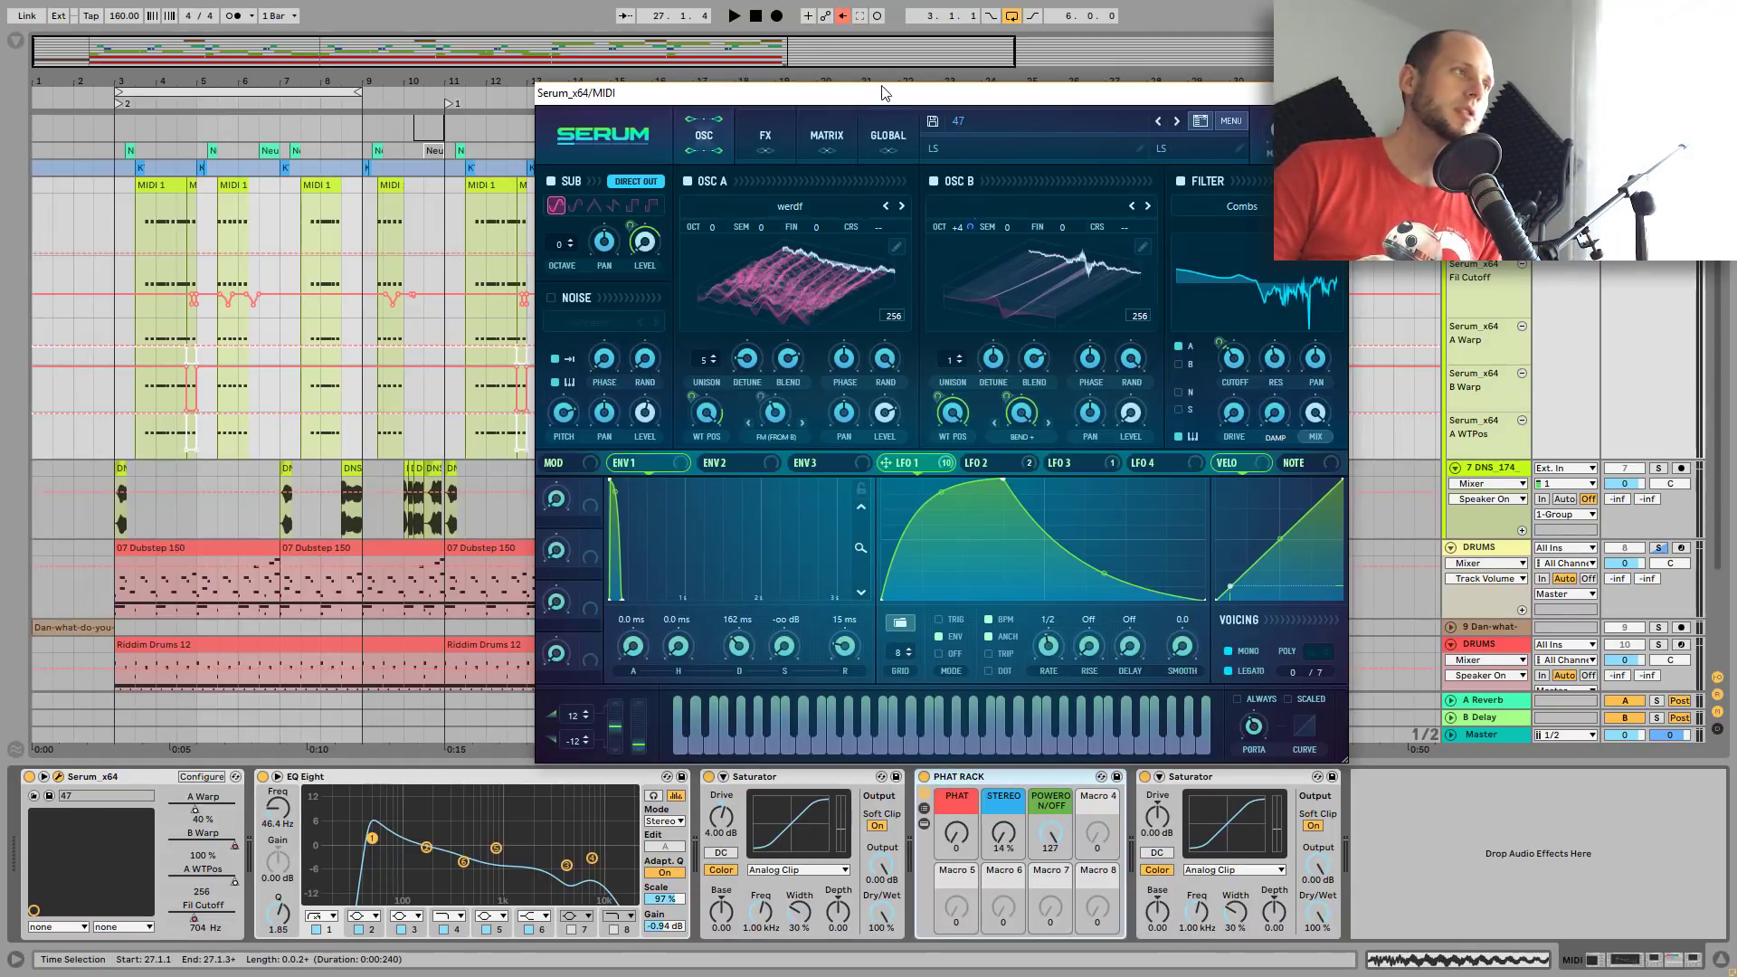
left_click_drag(882, 90, 758, 107)
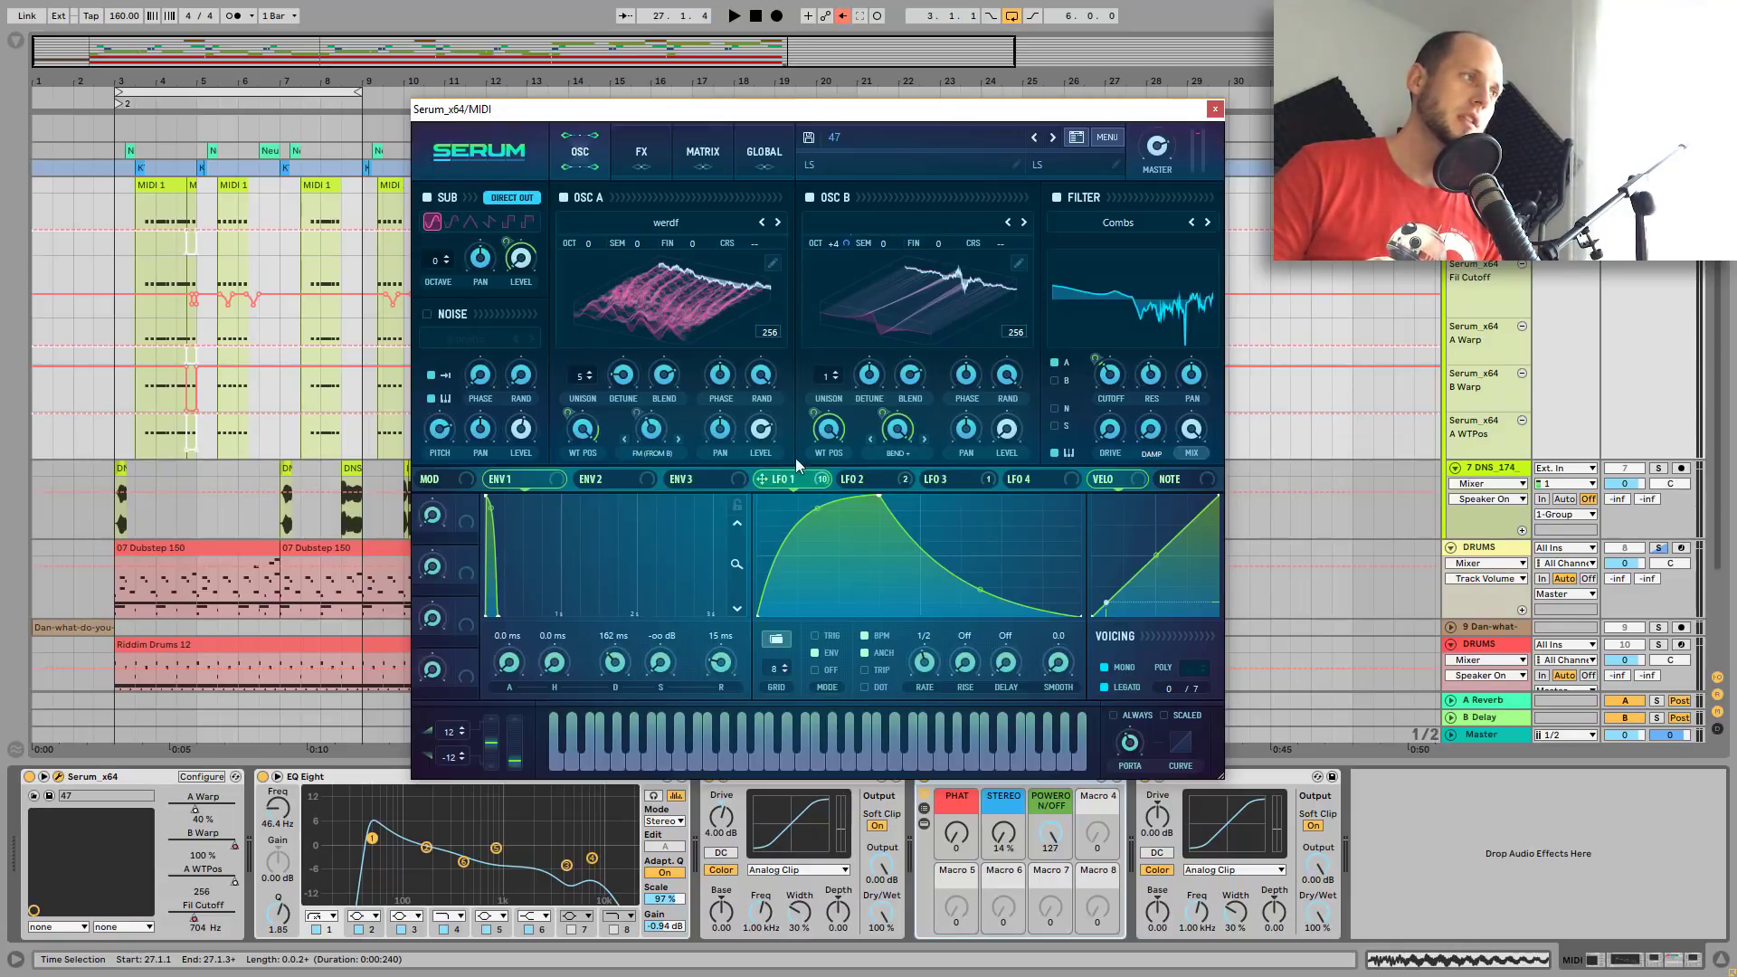
left_click(866, 479)
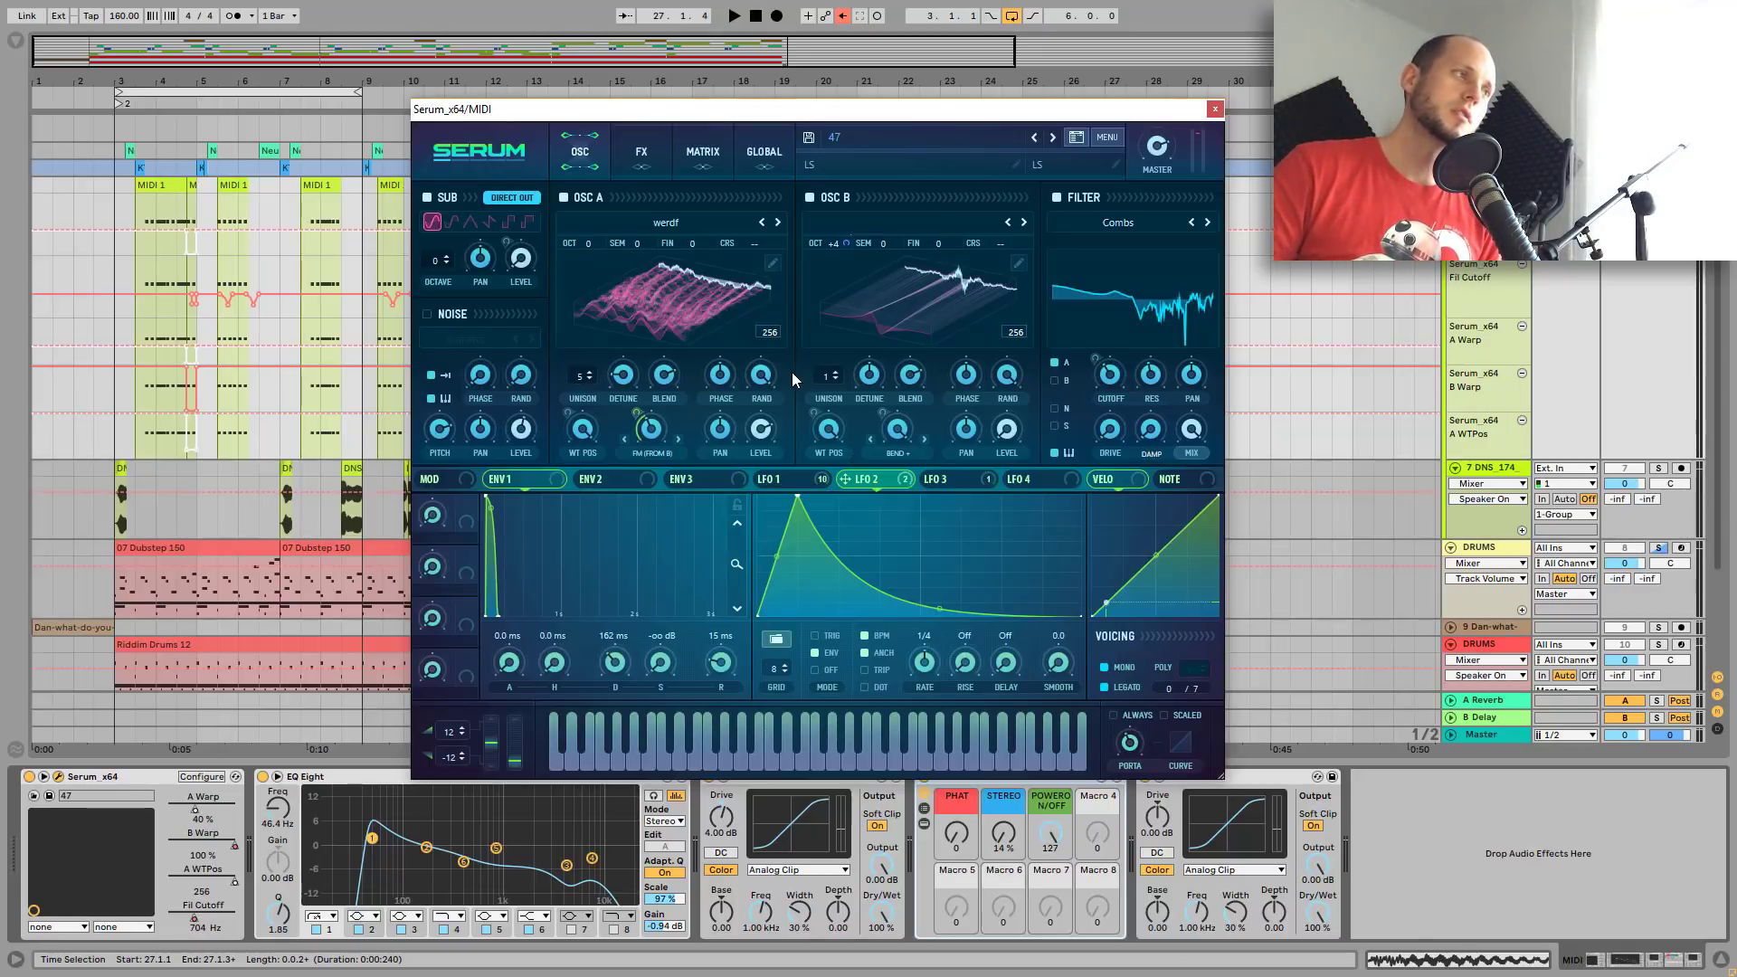
Play the first MIDI clip with oscillator B switched off, and switch it back on to compare the FM effect on oscillator A
left_click(810, 197)
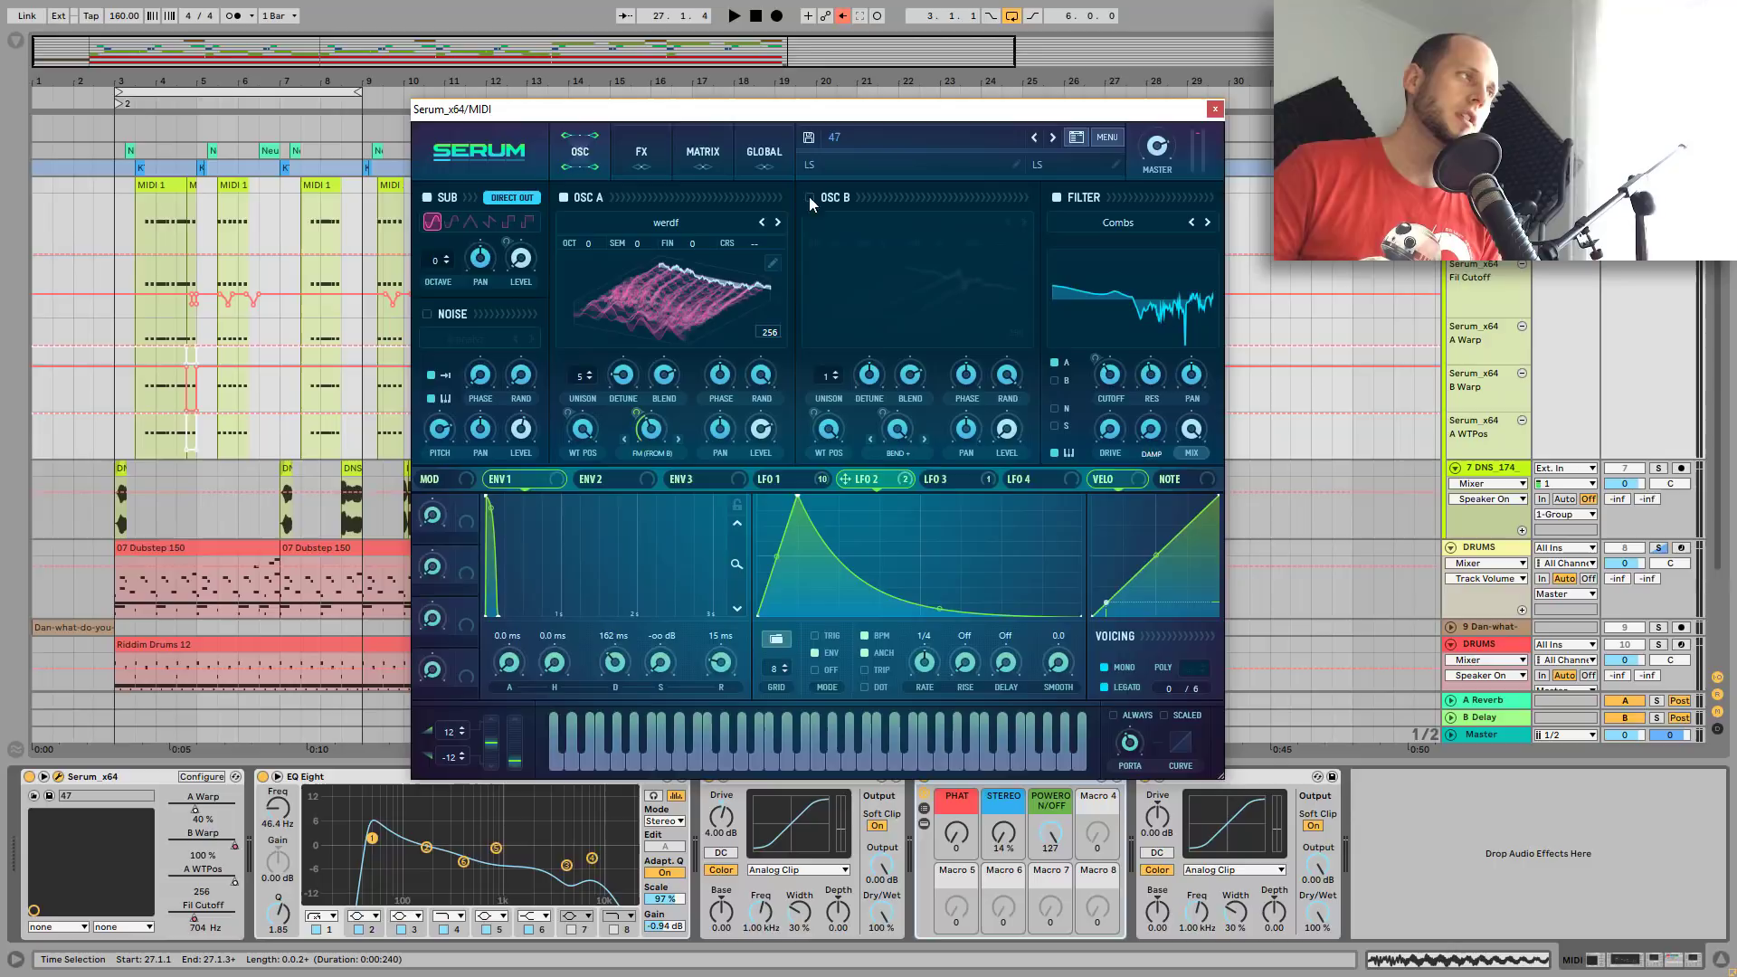
left_click(170, 180)
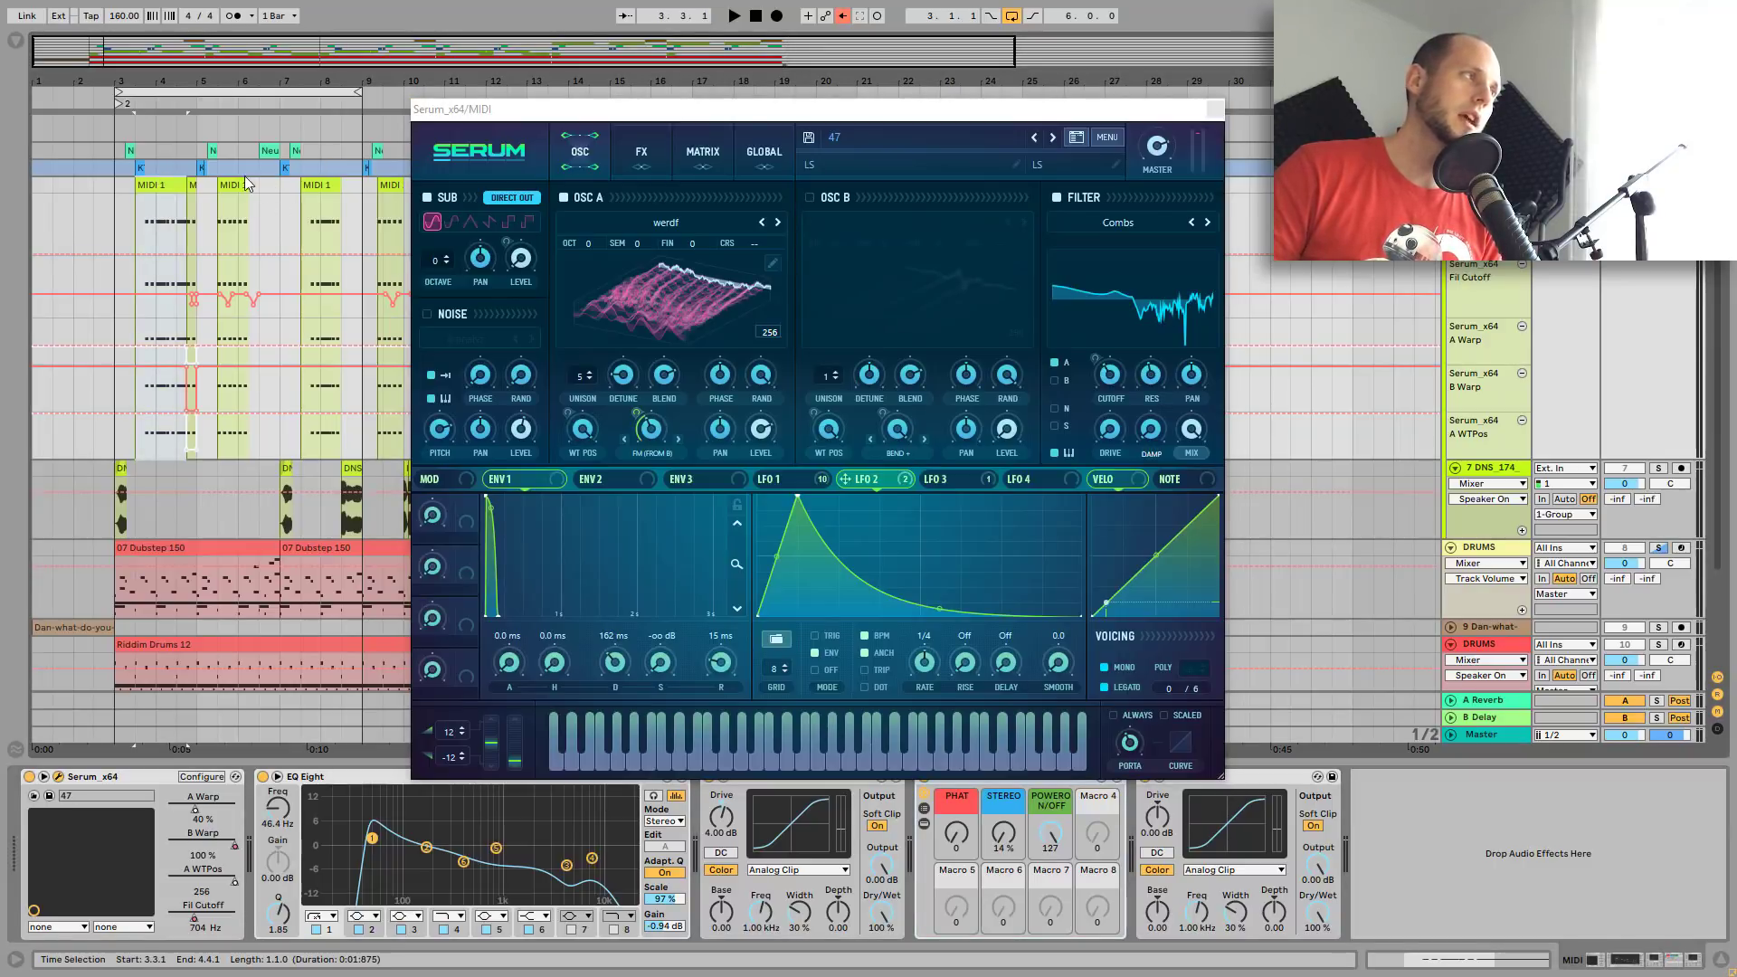
key("space")
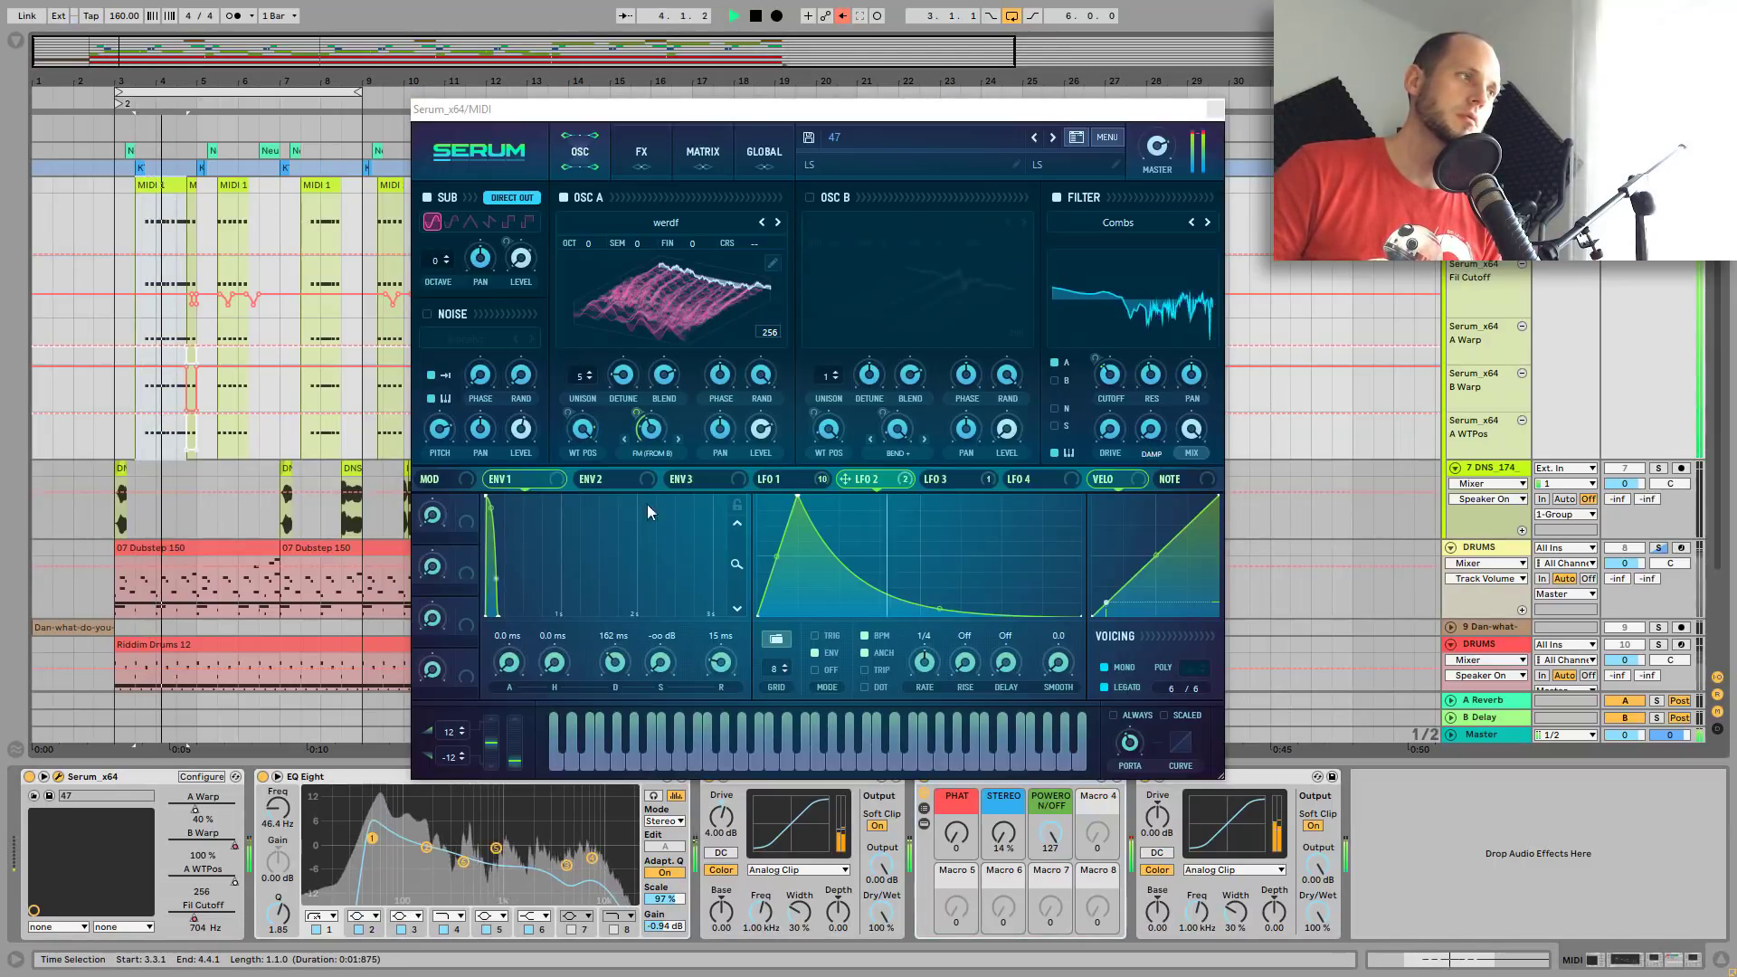
right_click(871, 481)
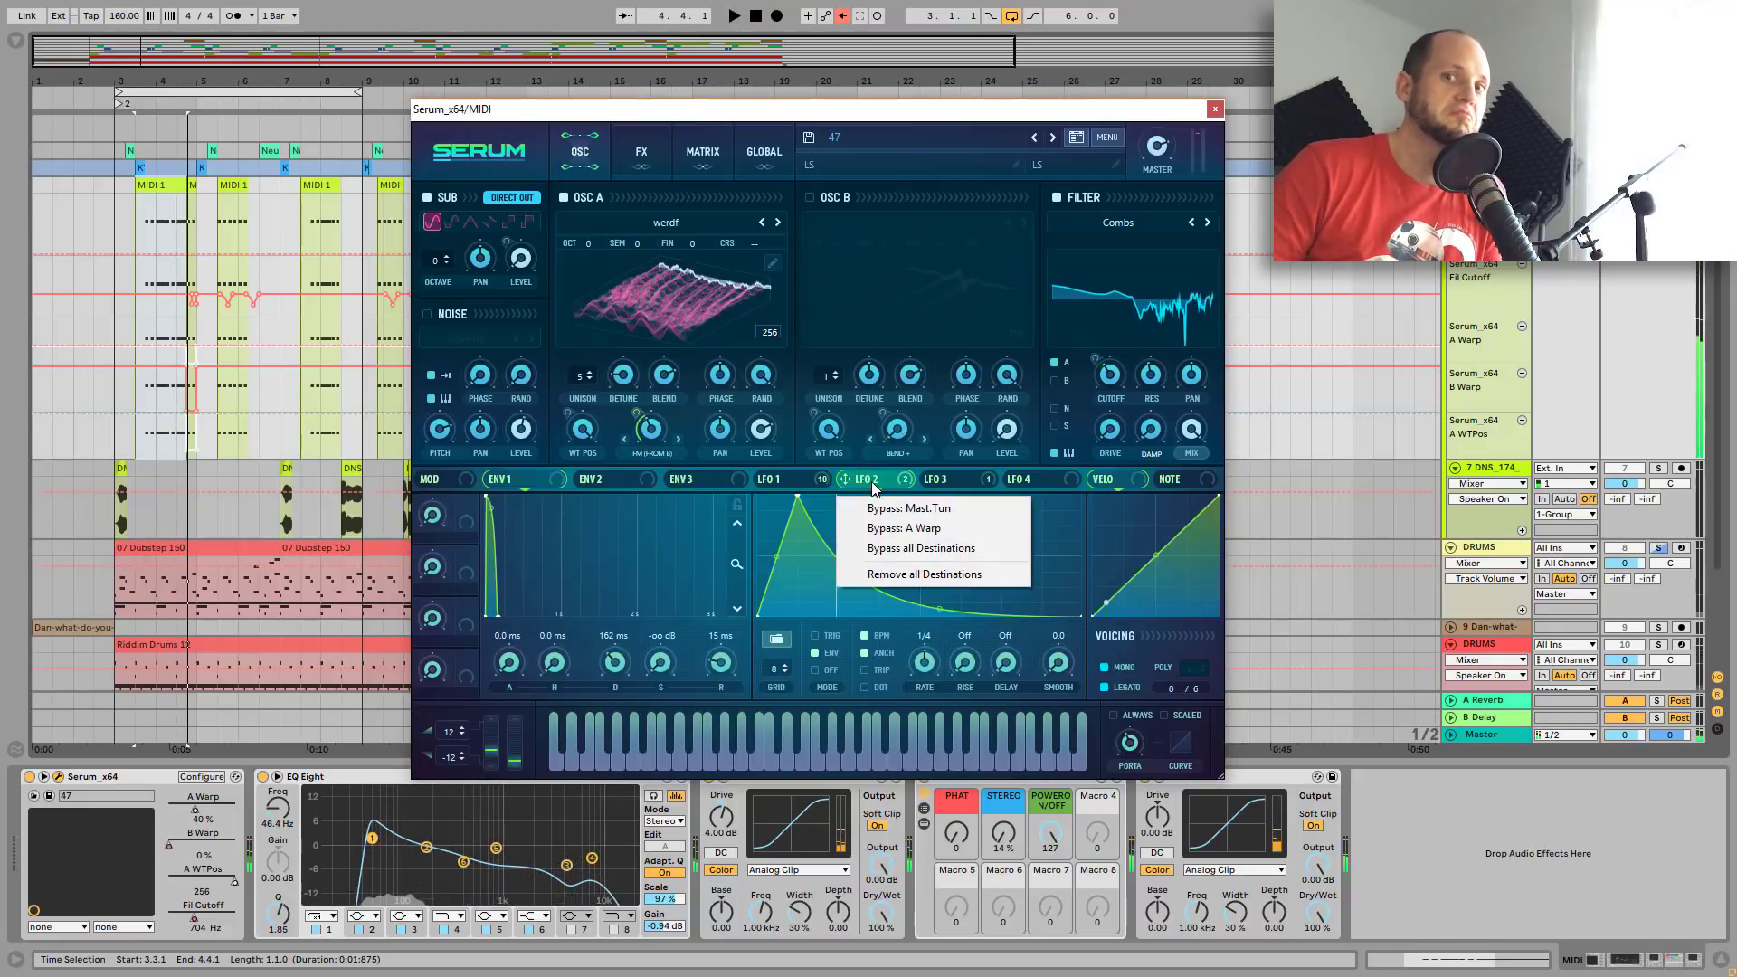
left_click(809, 199)
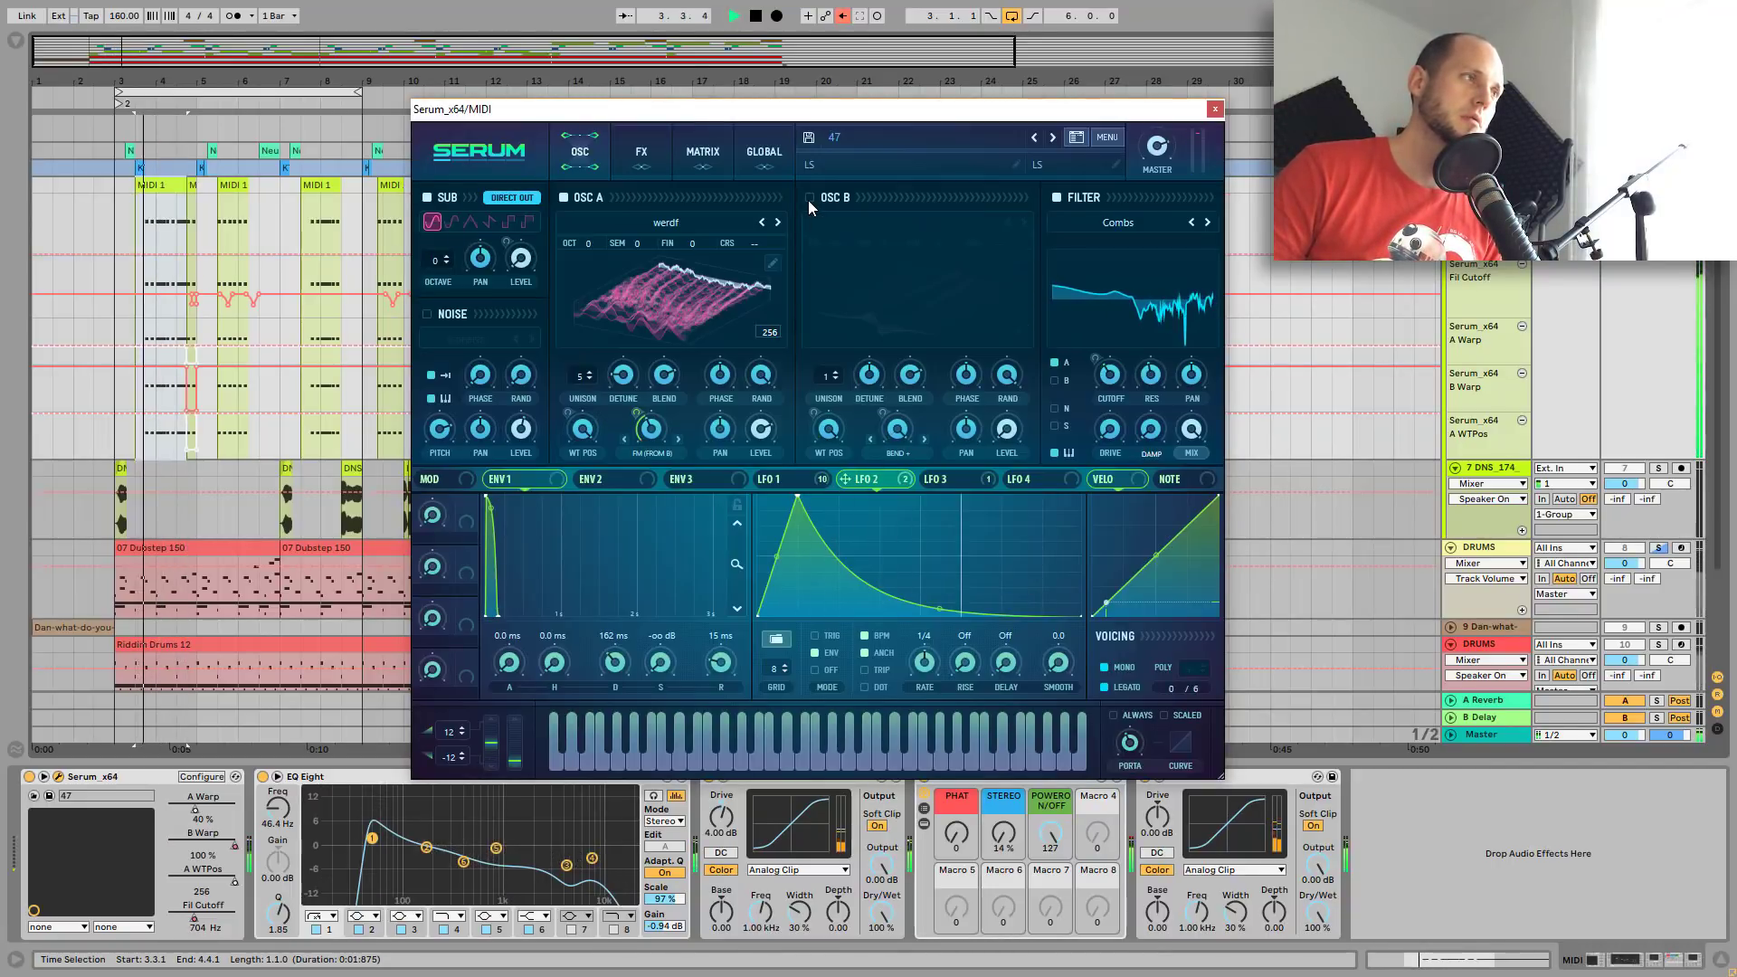
key("space")
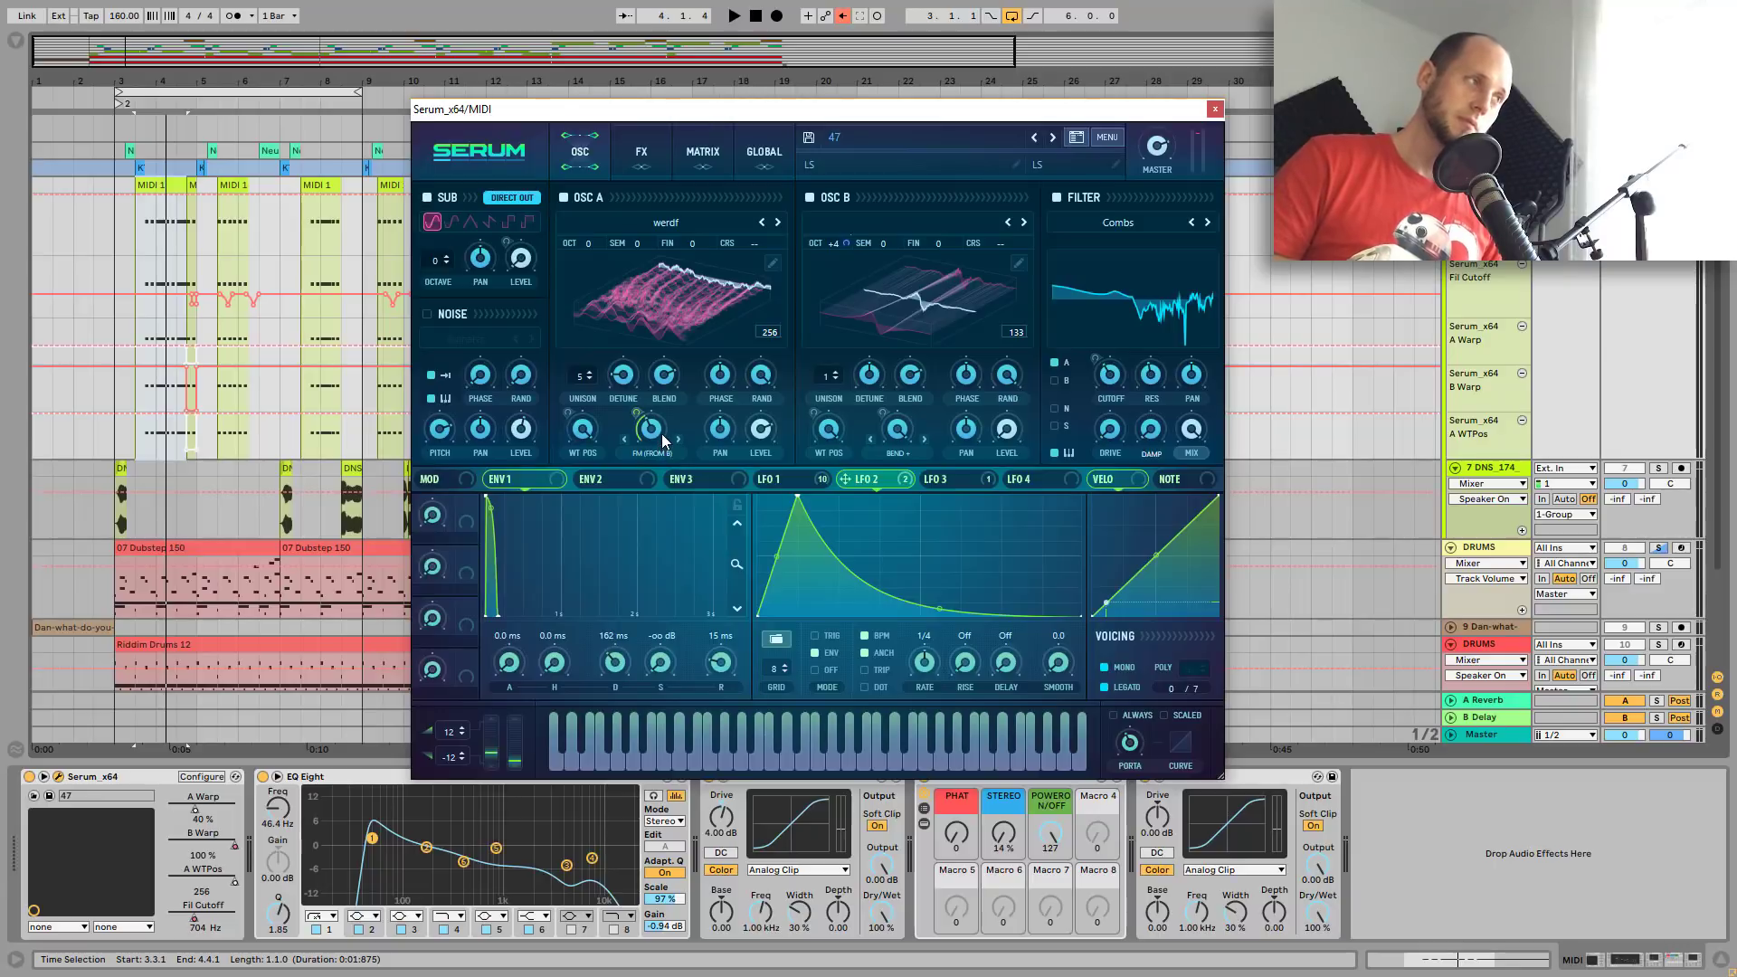
mouse_move(668, 434)
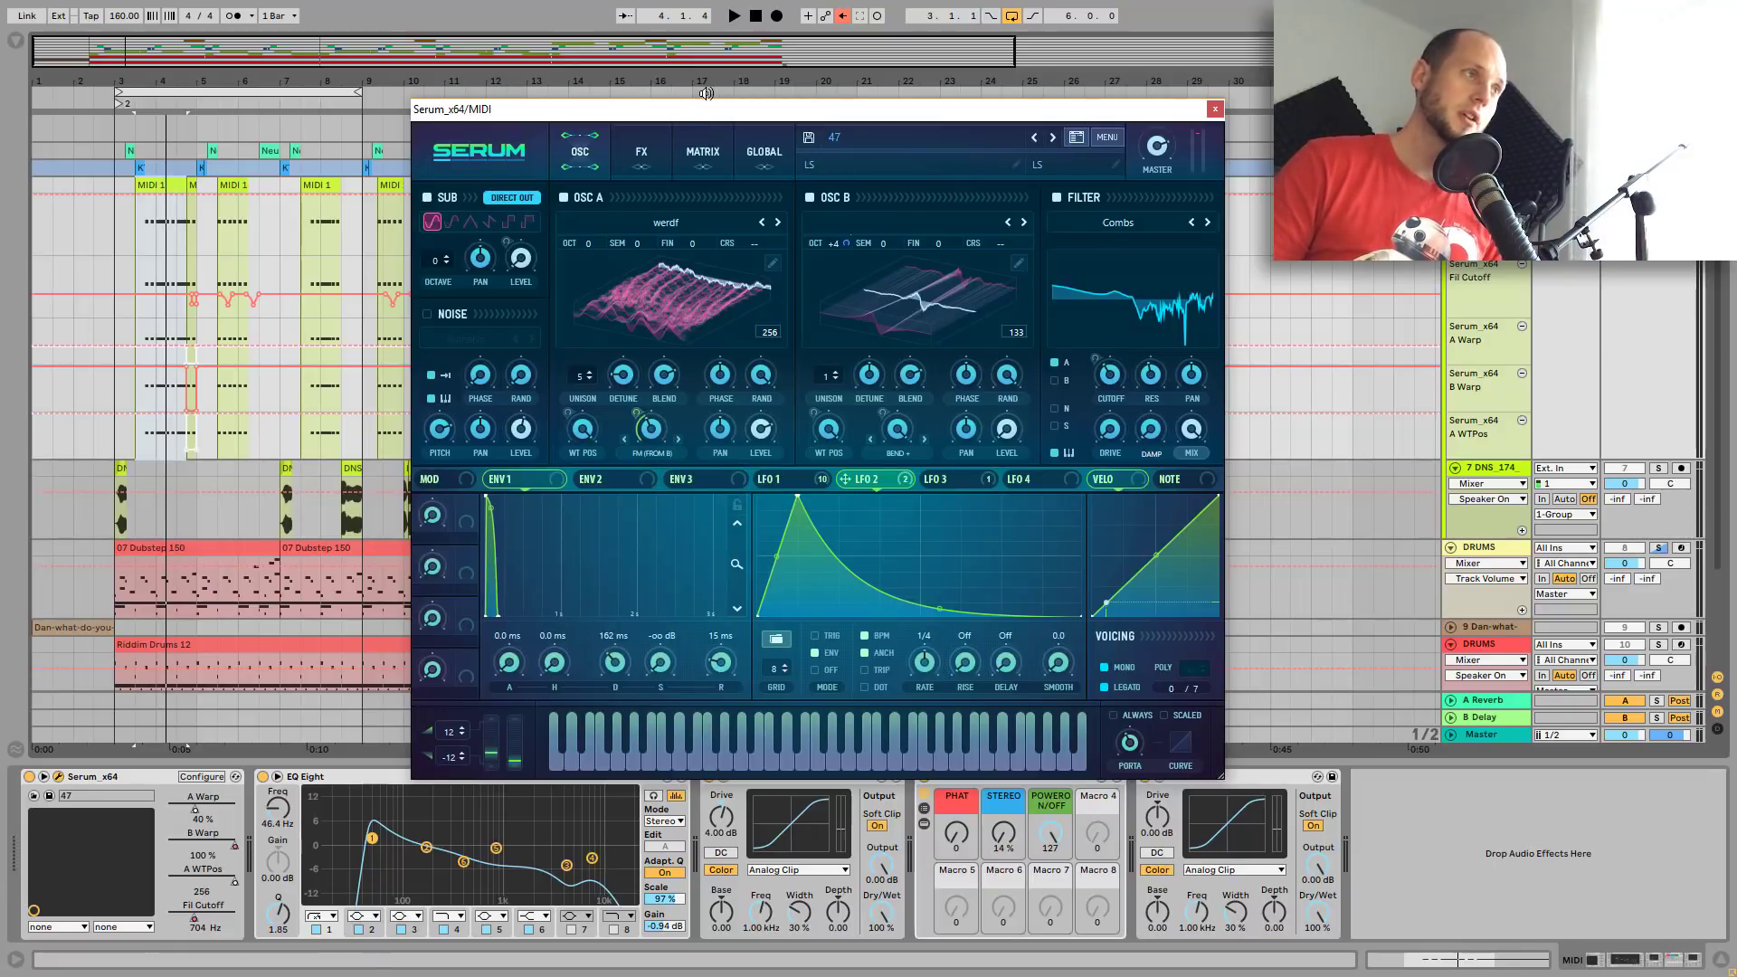
Play the clip with Serum's Combs filter switched off, and switch it back on to compare the sound
left_click(1058, 198)
key("space")
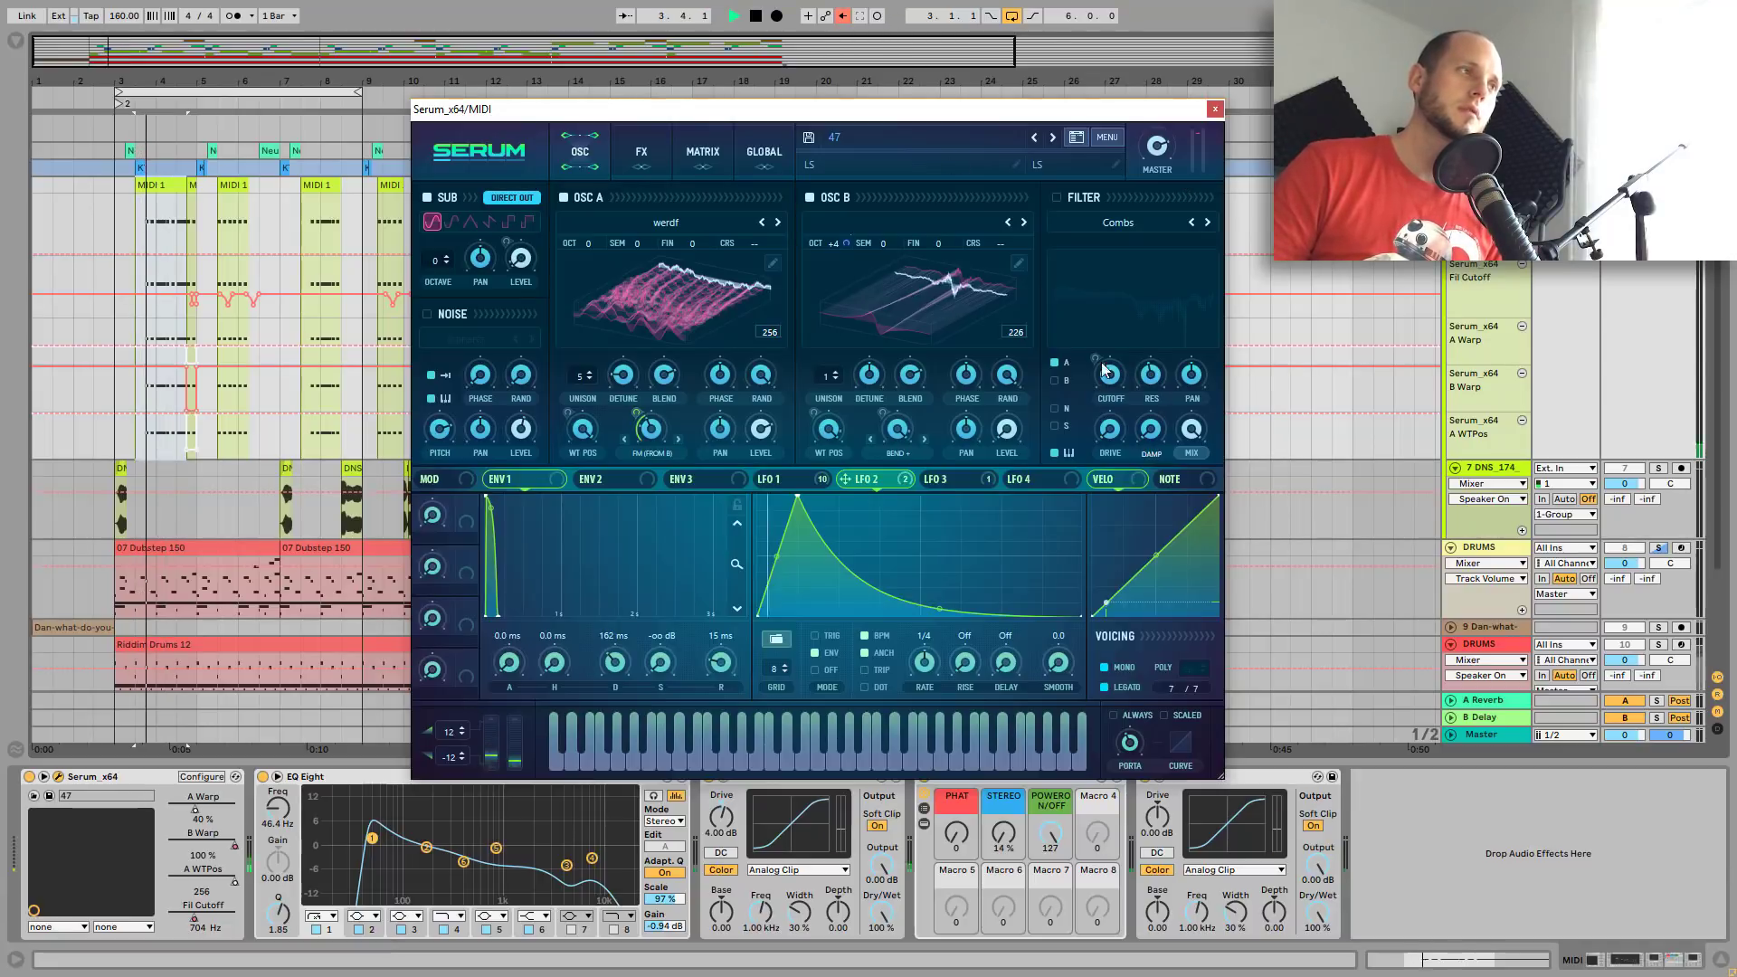
left_click(1056, 199)
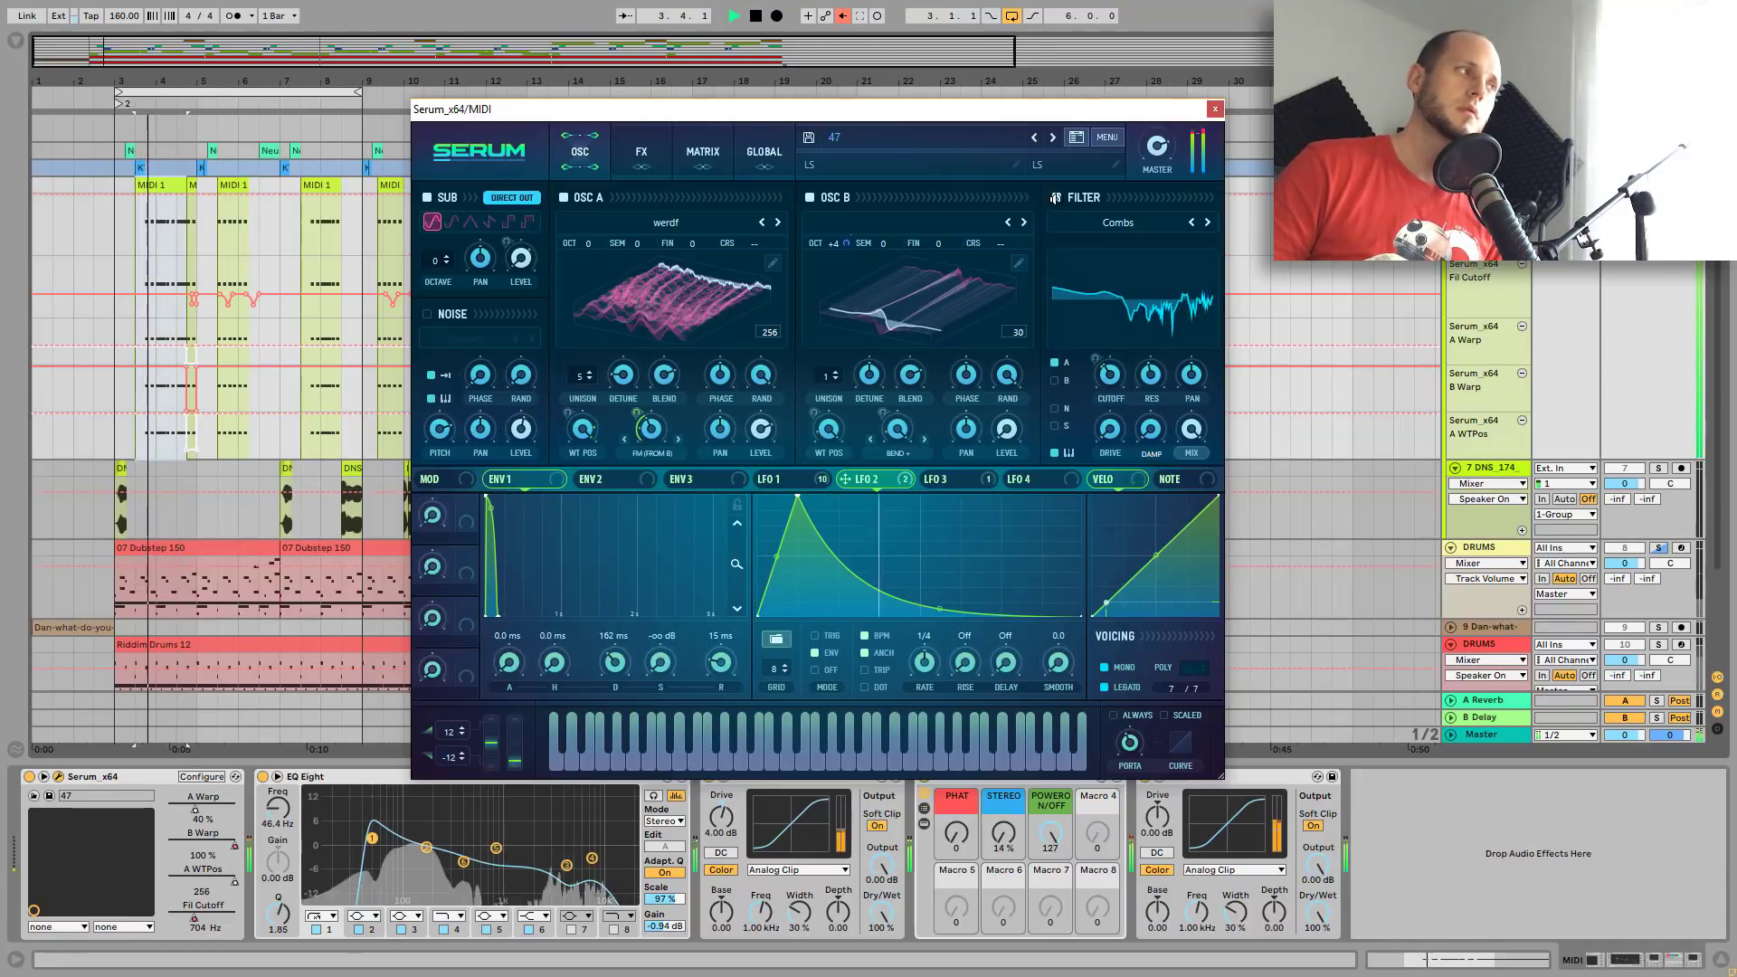
key("space")
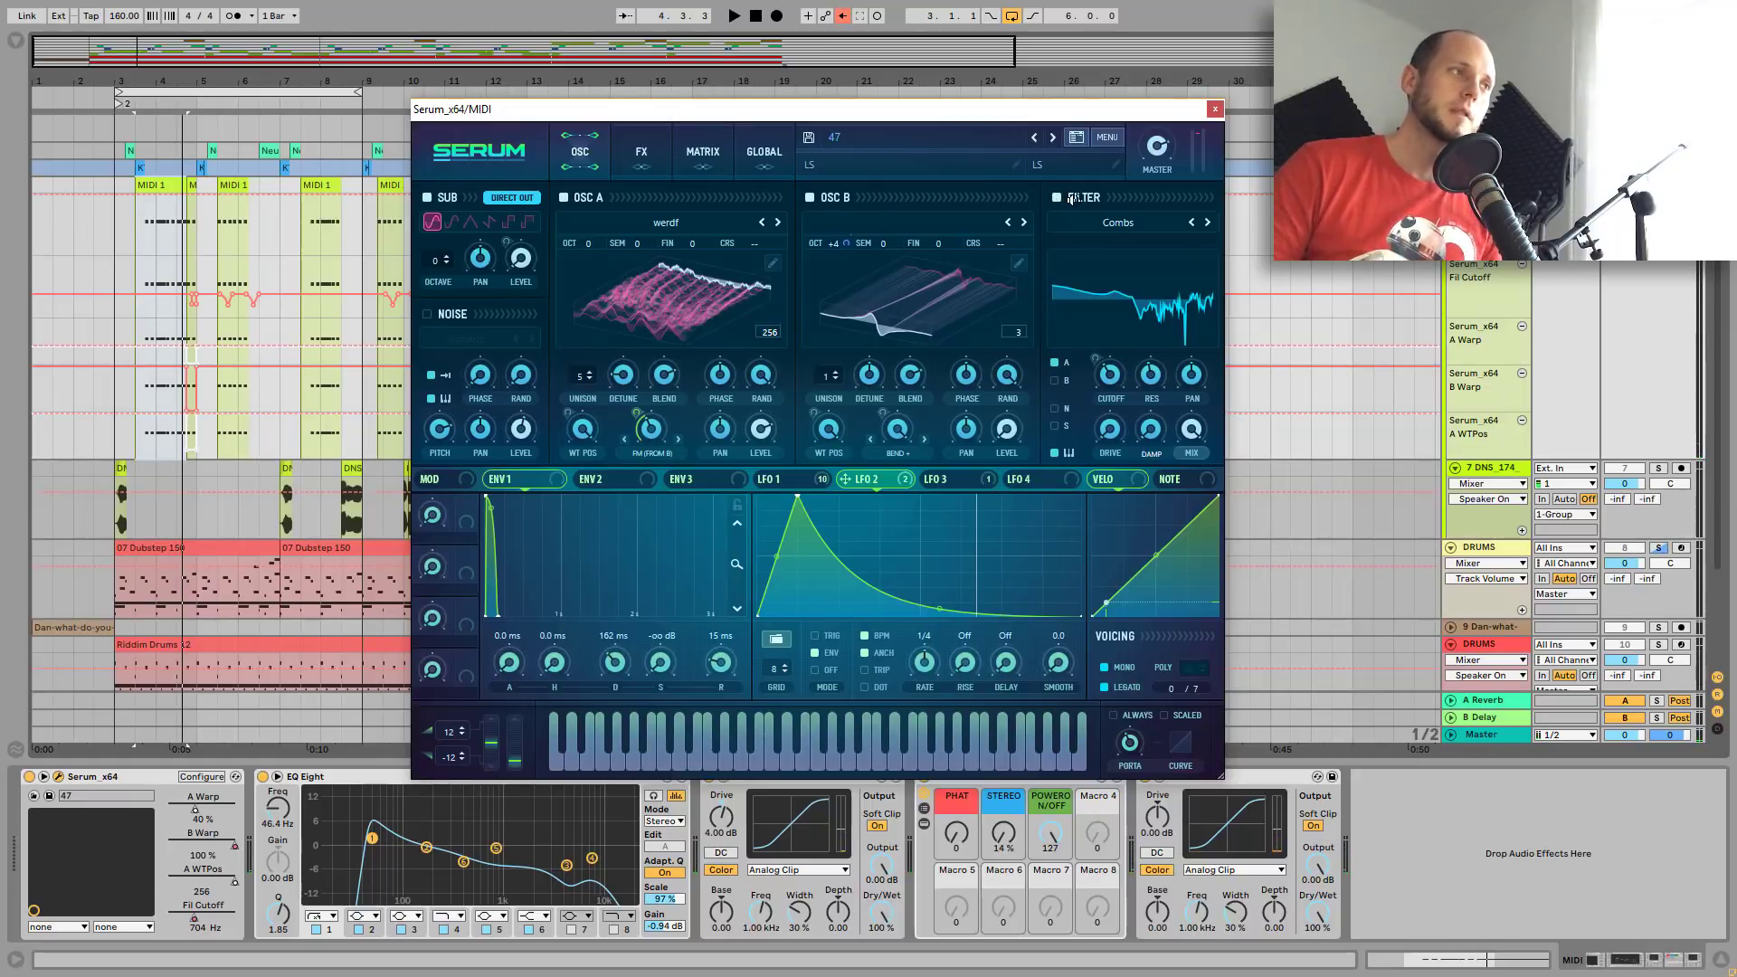
Display LFO 1, switch off oscillator B and show Serum's effects section
left_click(805, 483)
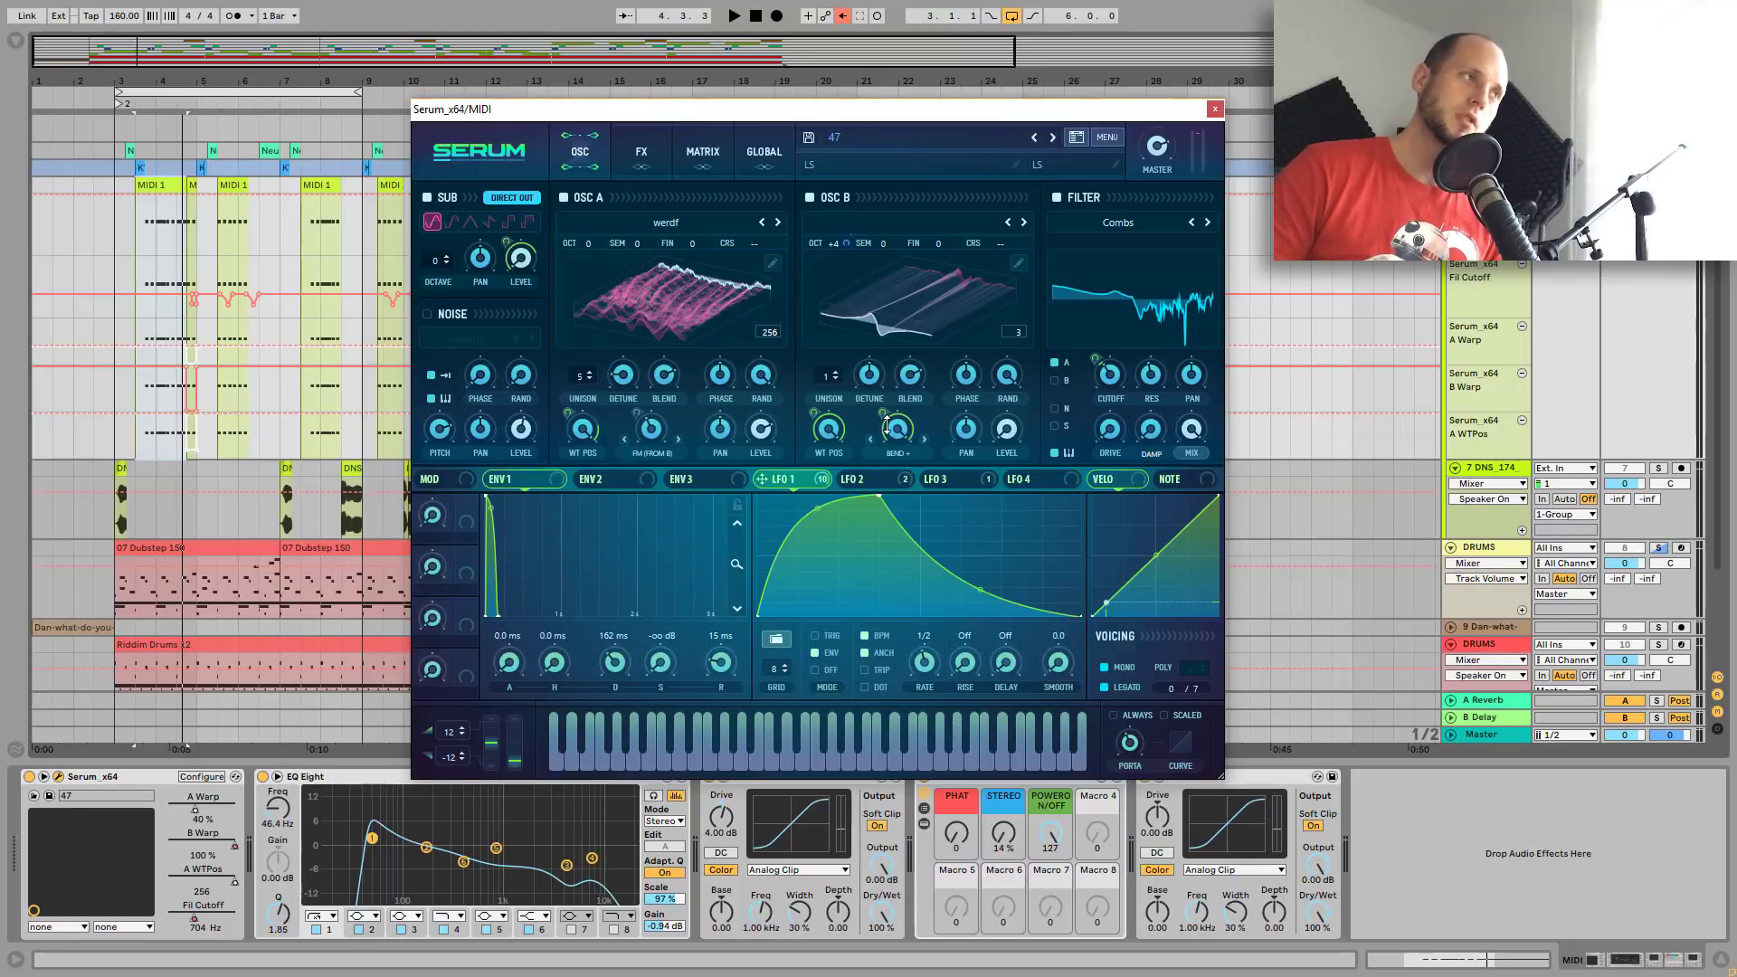
left_click(809, 198)
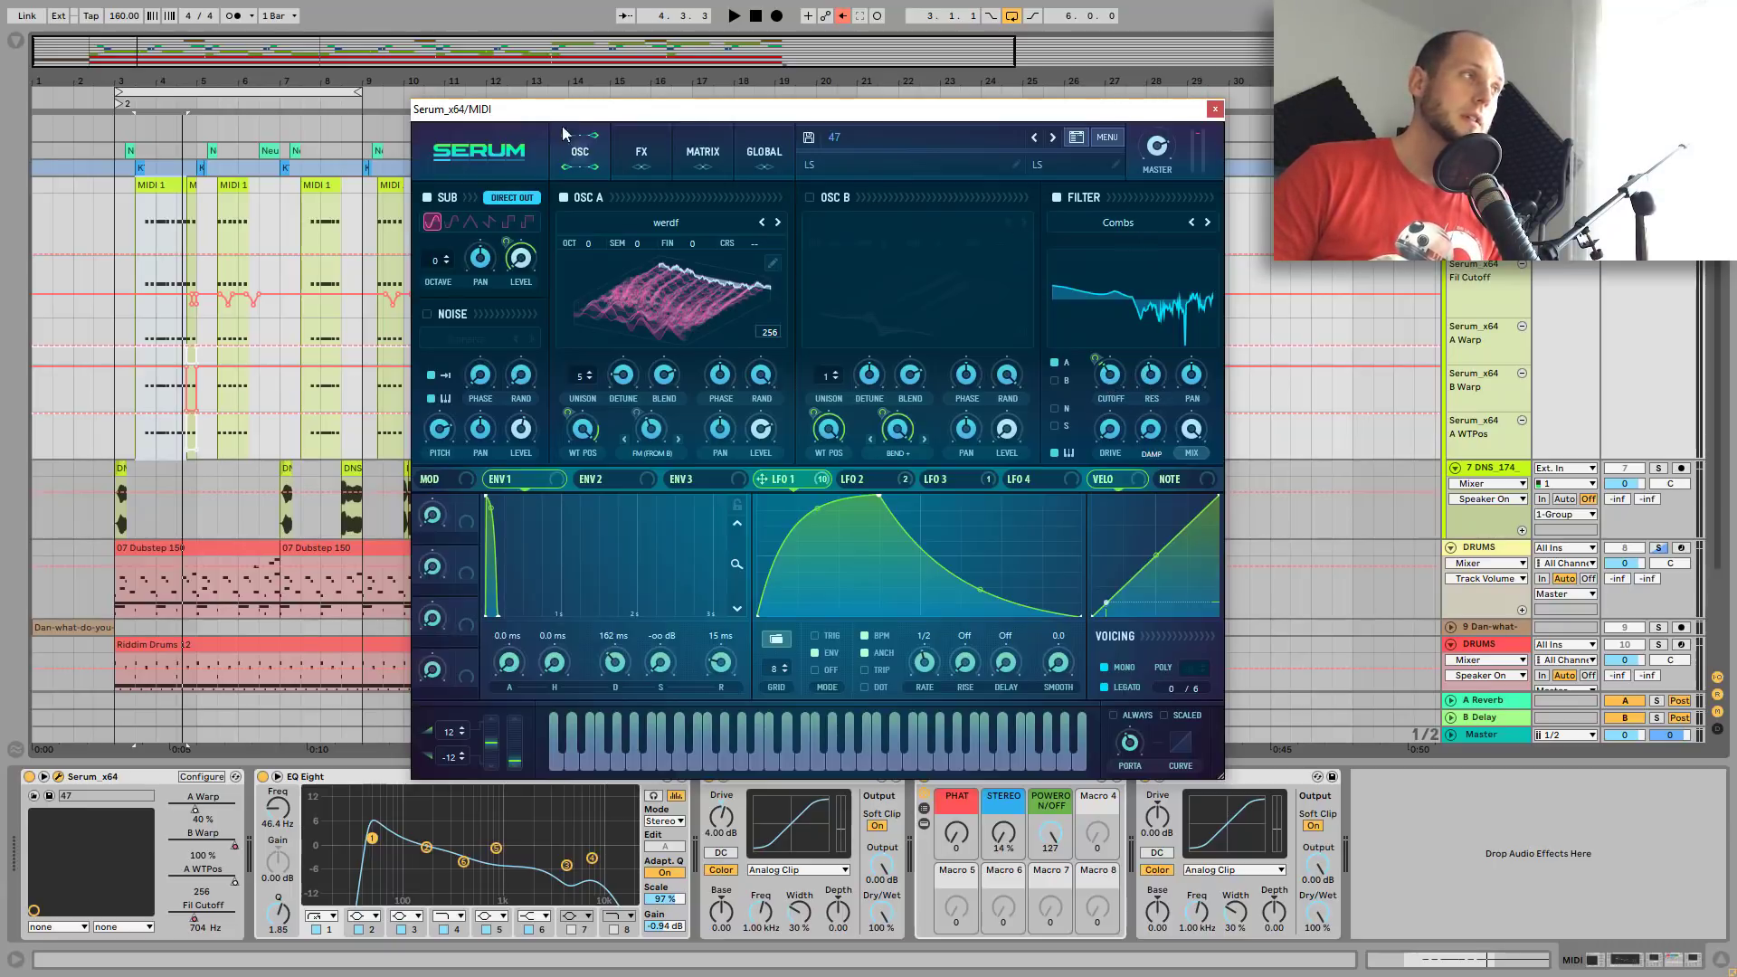
left_click(638, 145)
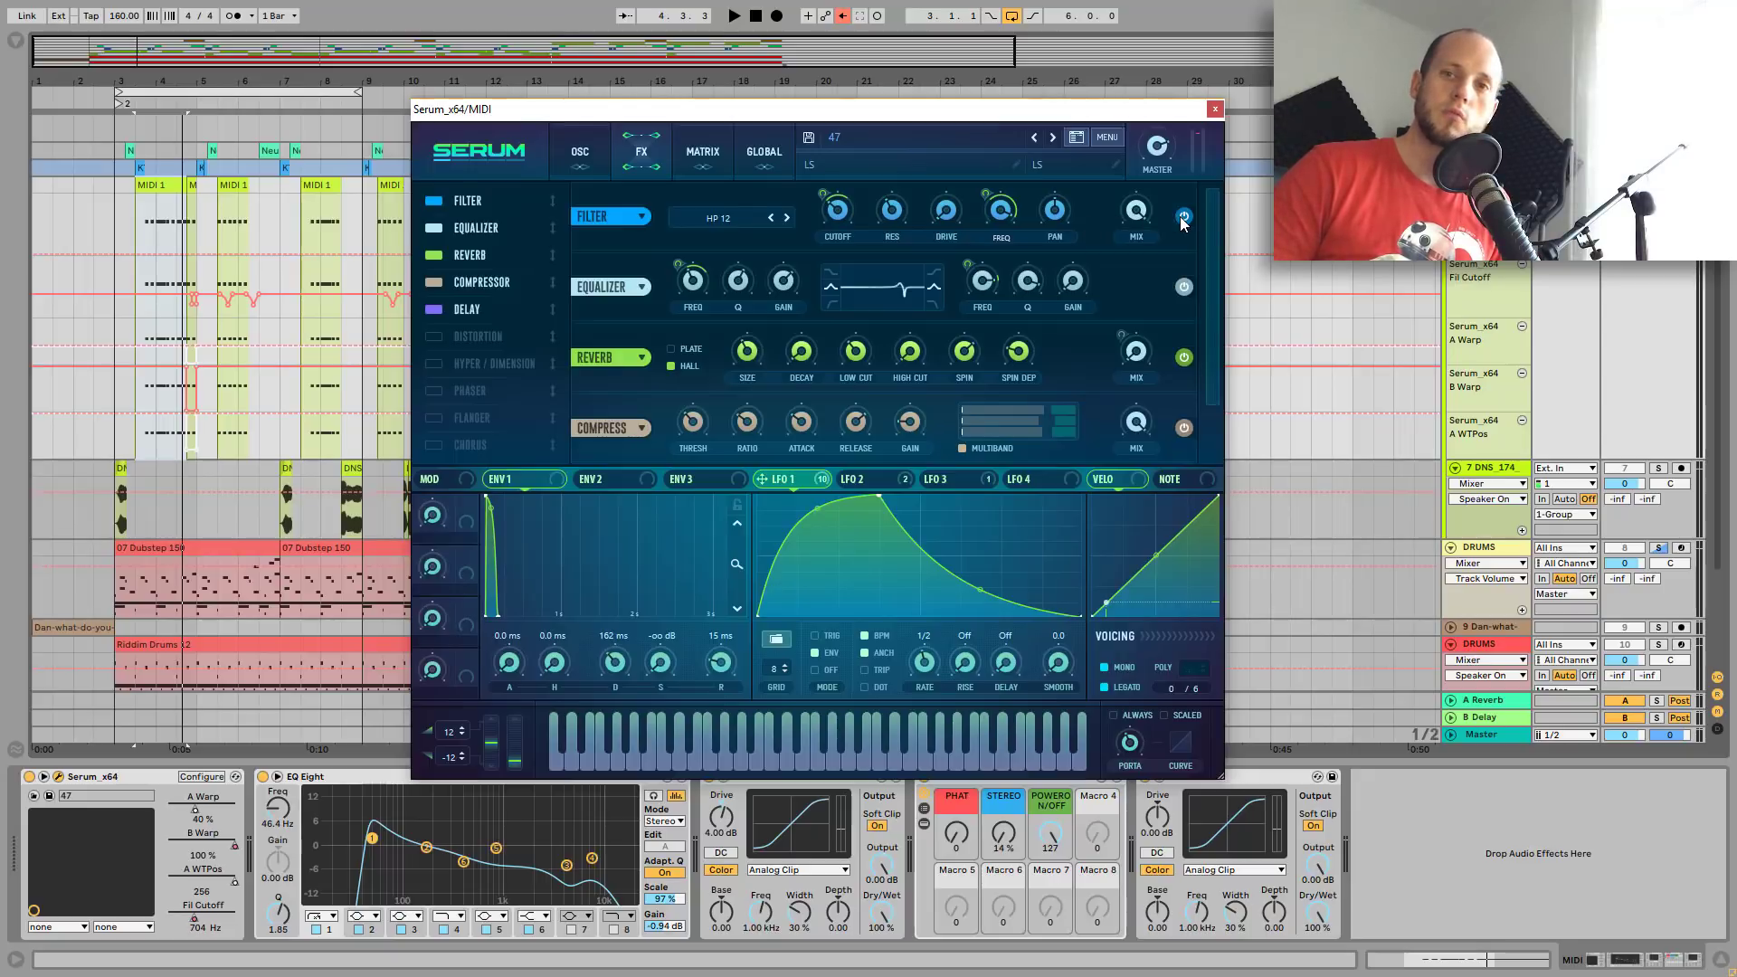
Play the clip while comparing the HP 12 effects filter off and on, and lower Serum's master volume to 53%
key("space")
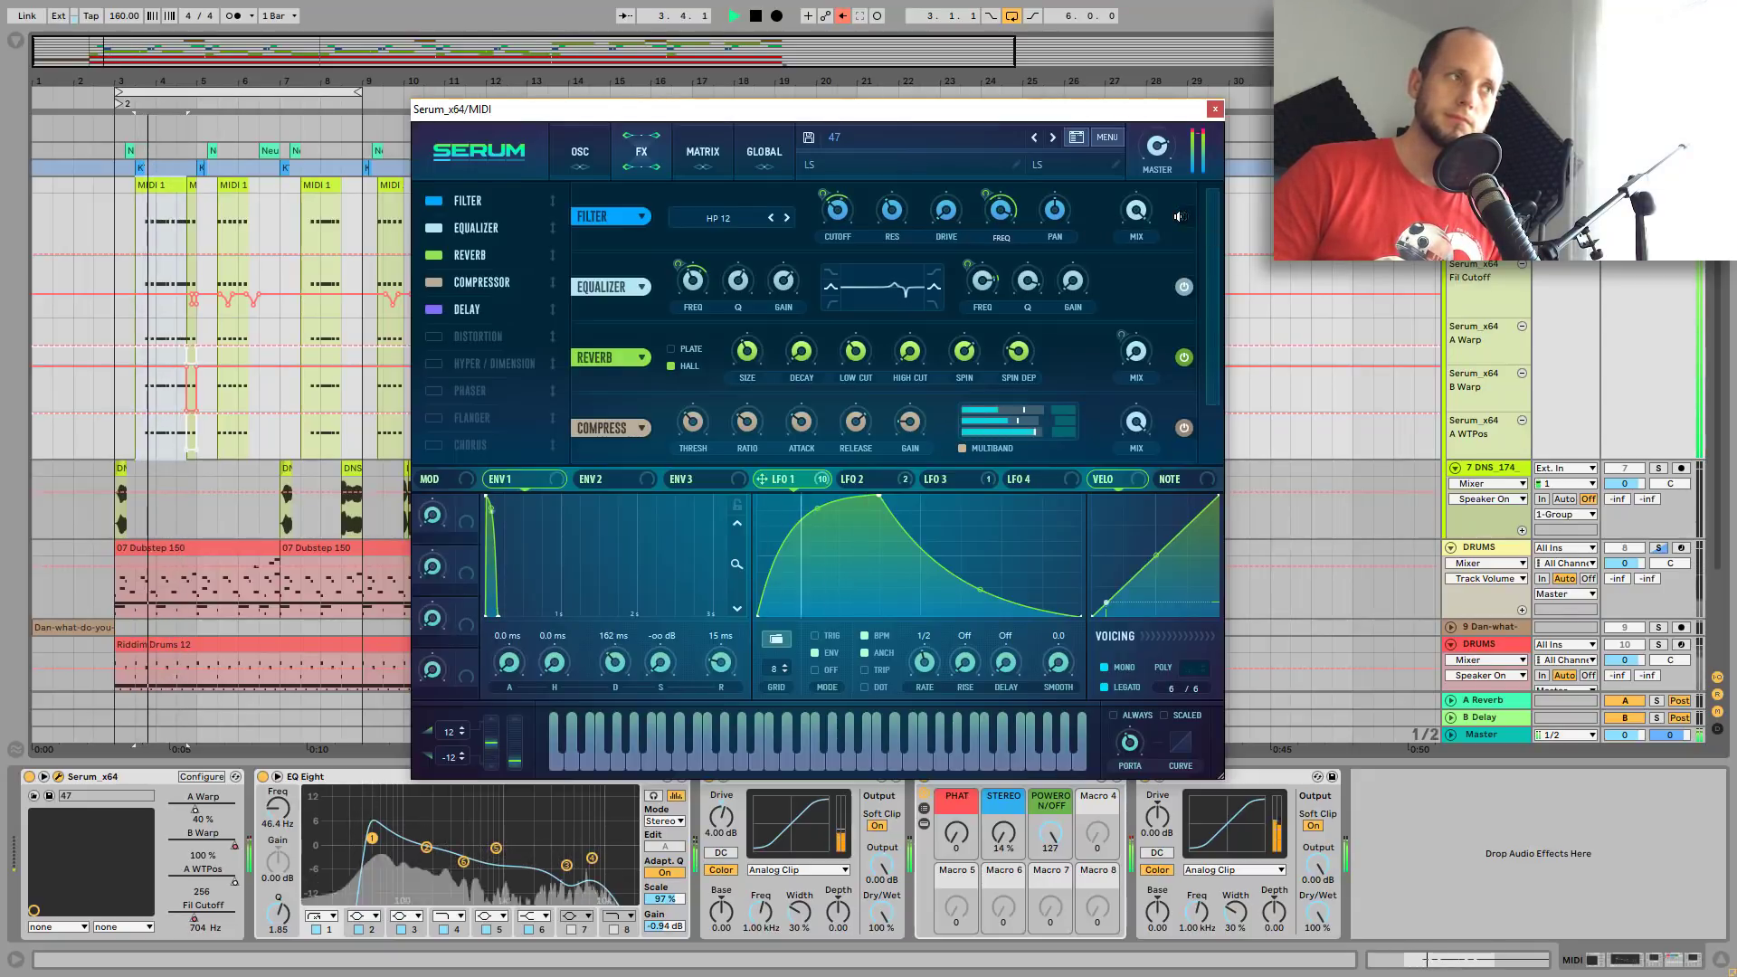
left_click_drag(1158, 145, 1161, 199)
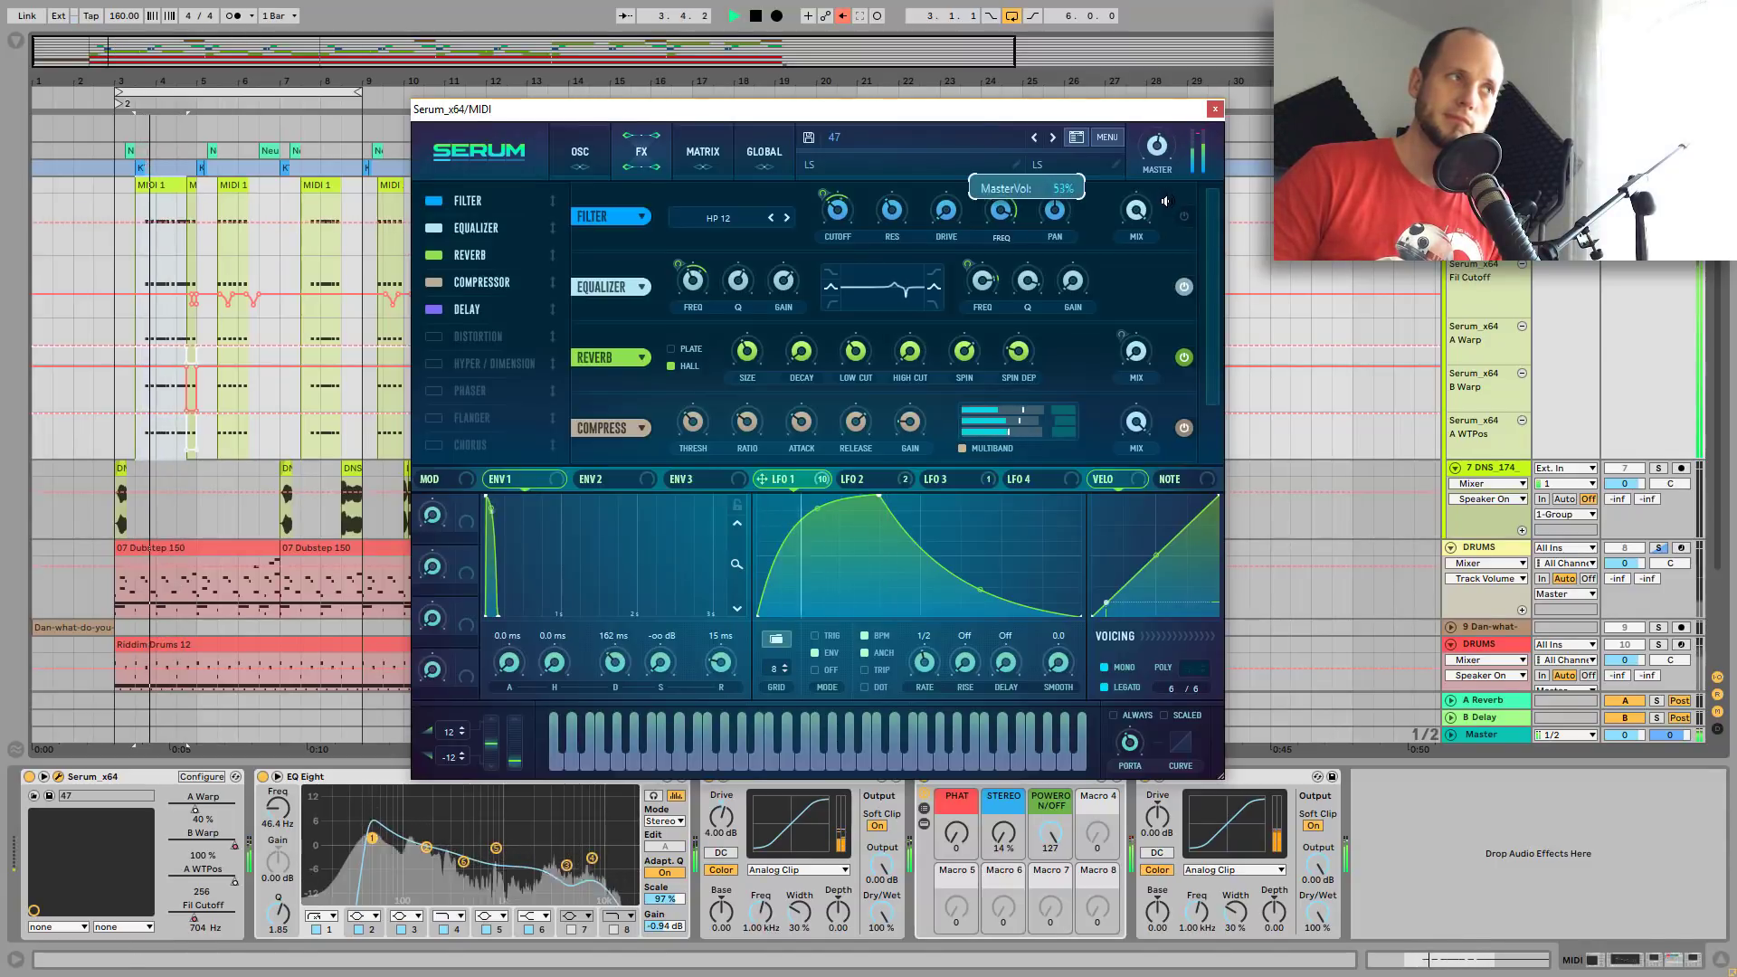
key("space")
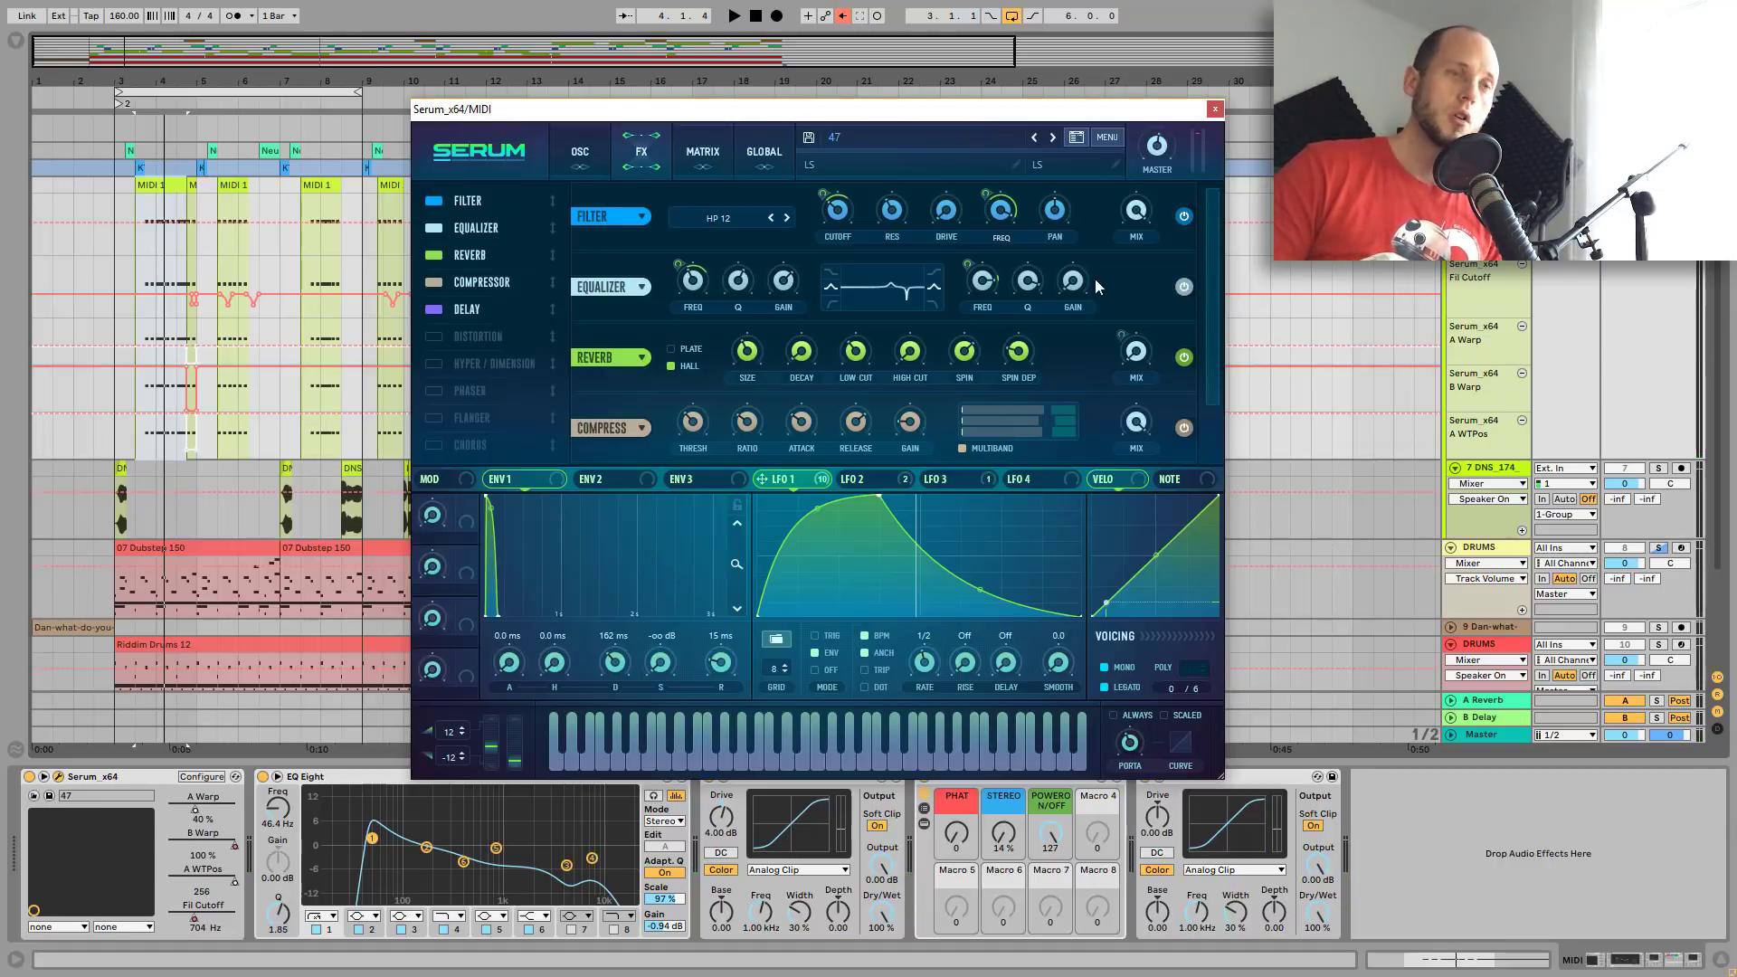
Play the selected MIDI clip to audition the equalizer in Serum's effects chain
key("alt+space")
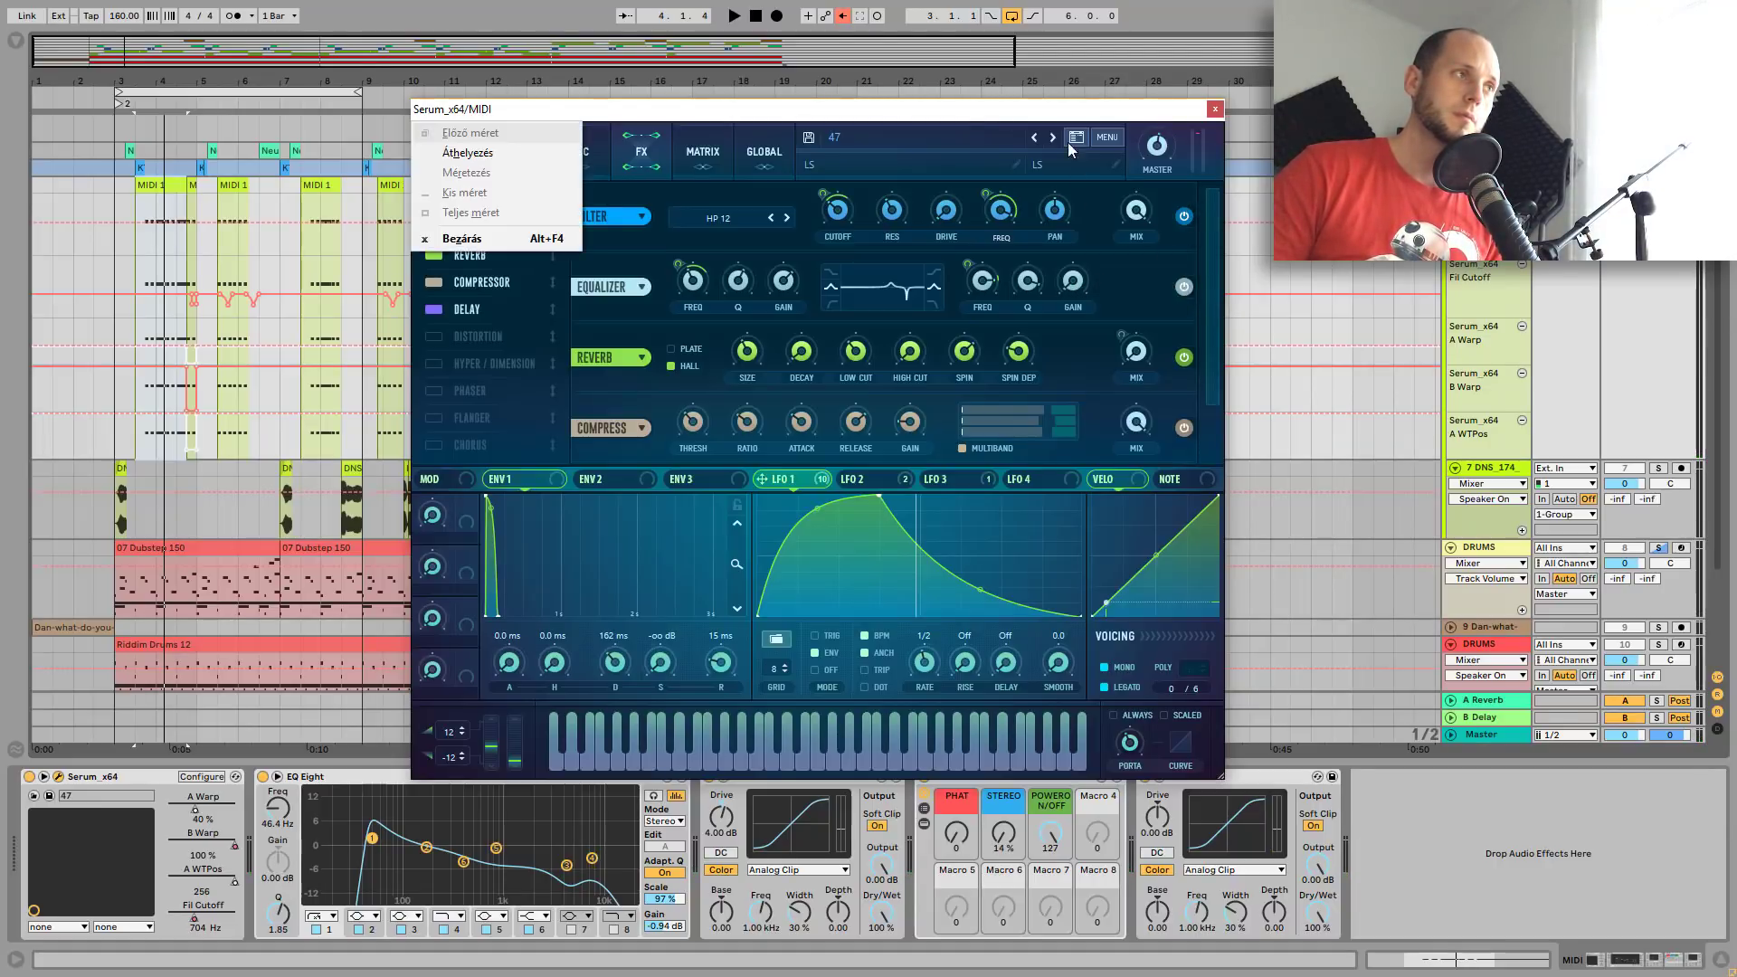
left_click(1054, 115)
key("space")
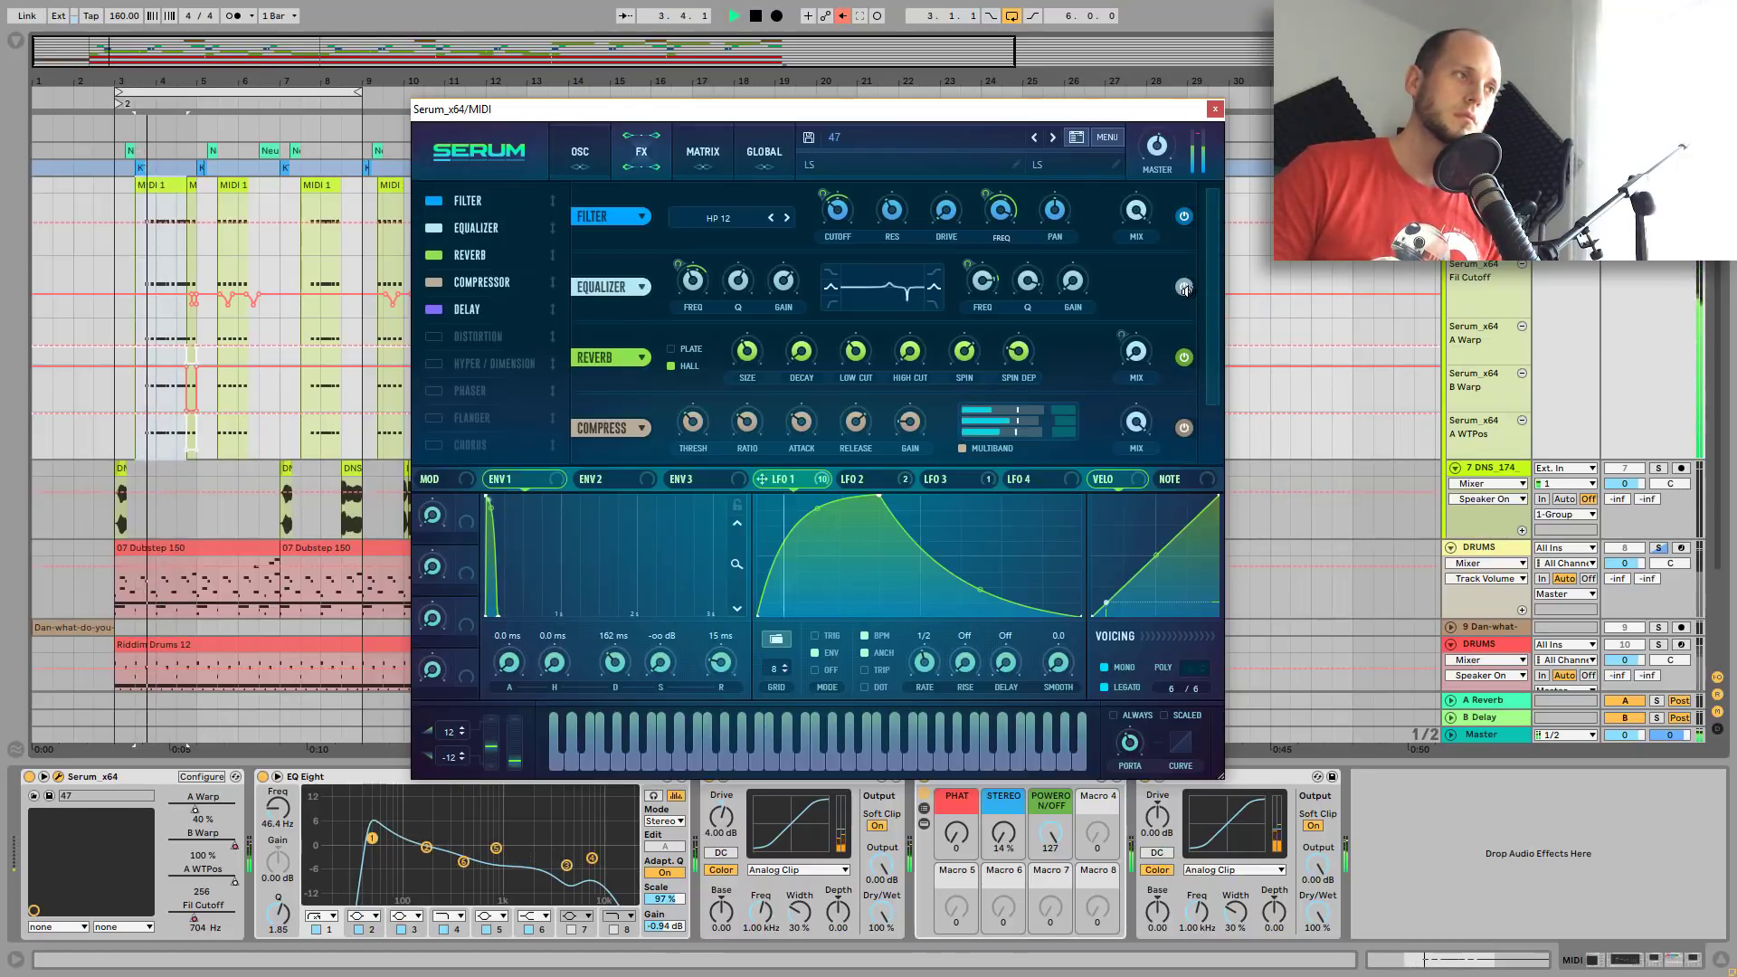
Switch Serum's reverb off during playback, and switch it back on to compare the sound
scroll(1212, 259, "down", 2)
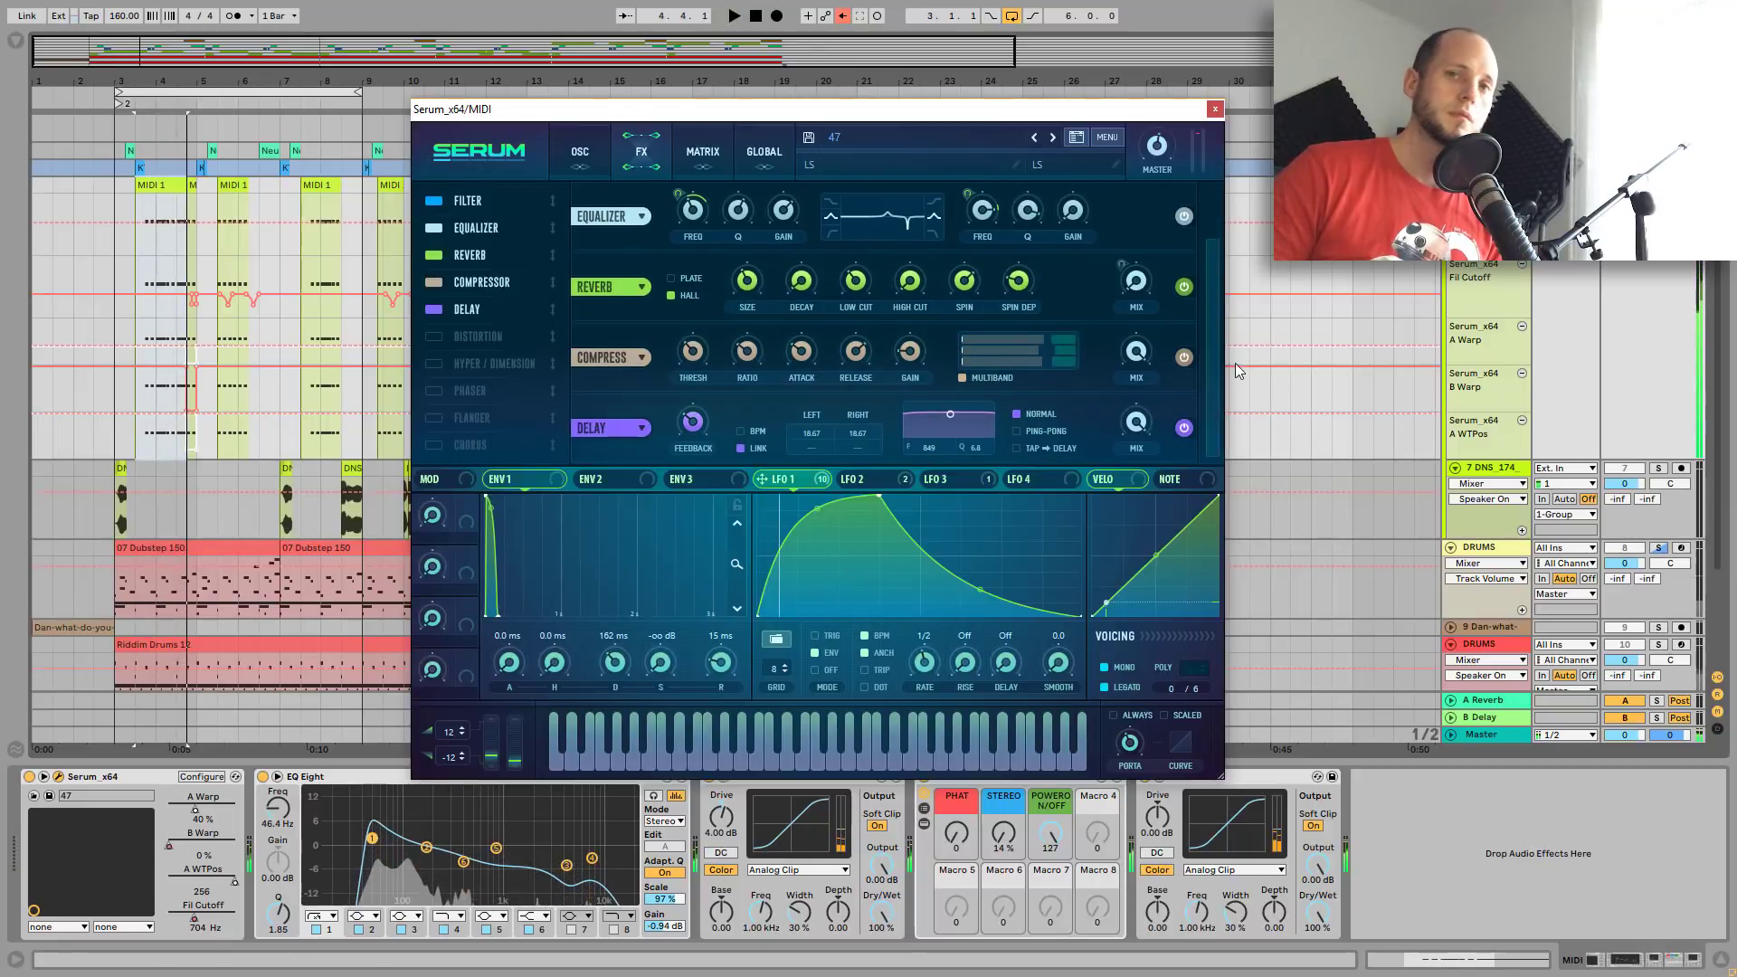
left_click(1188, 288)
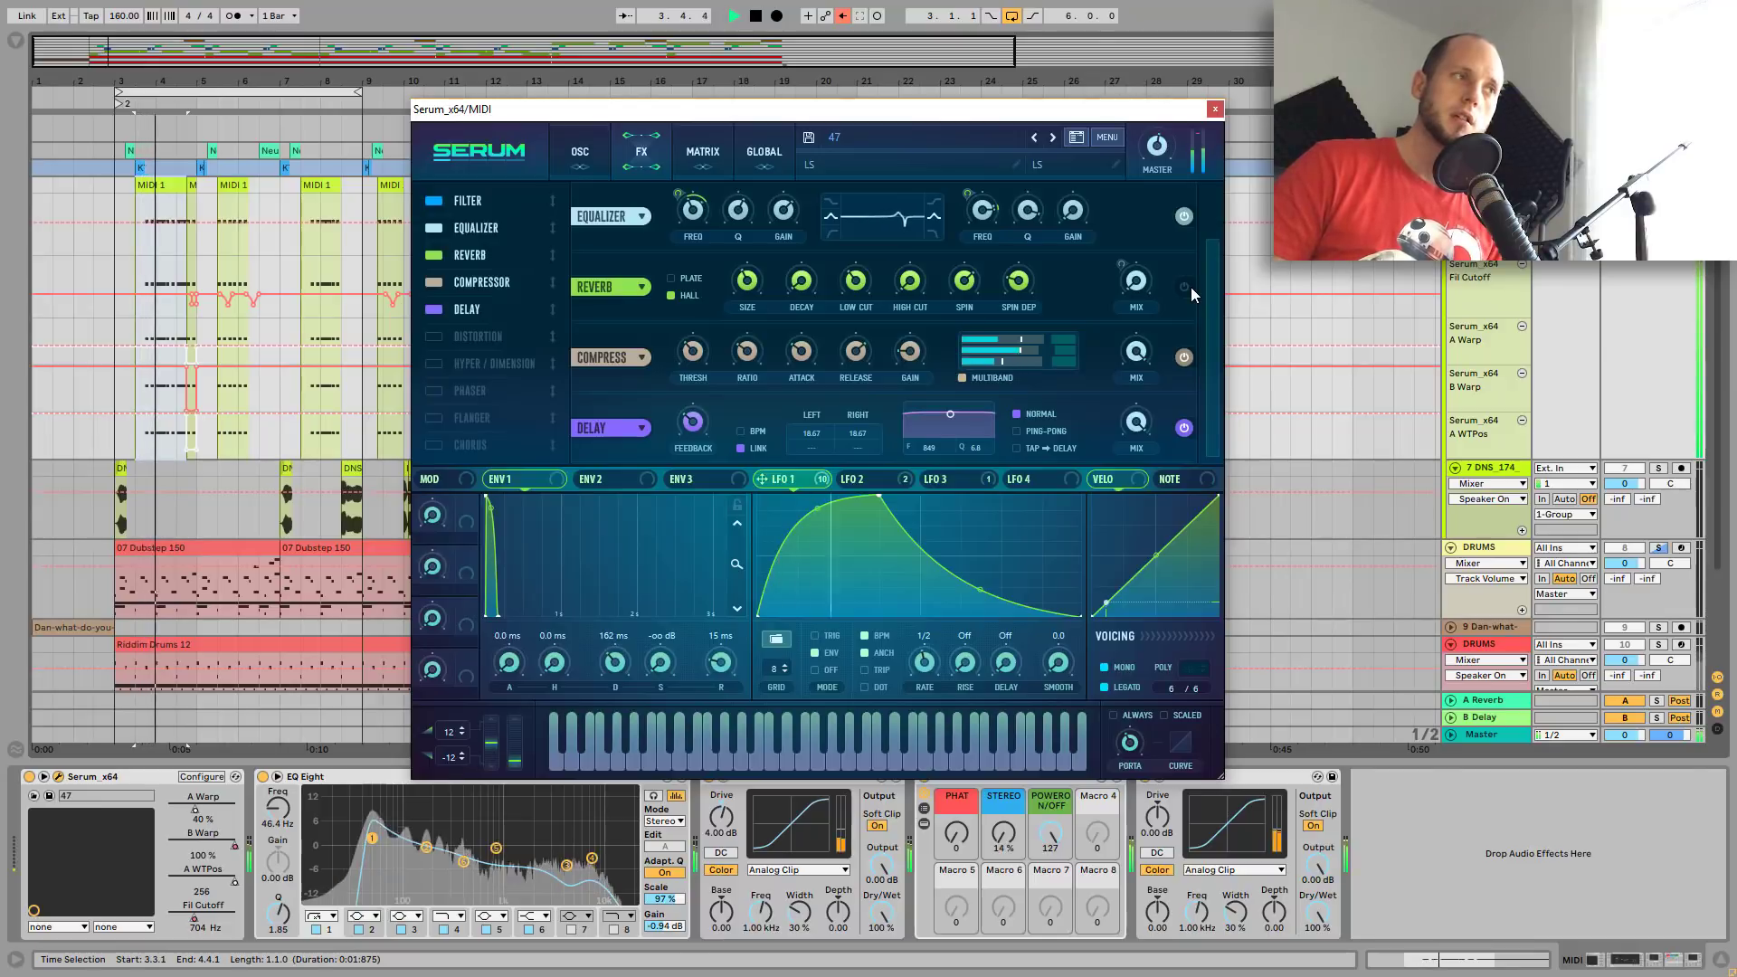
left_click(1184, 288)
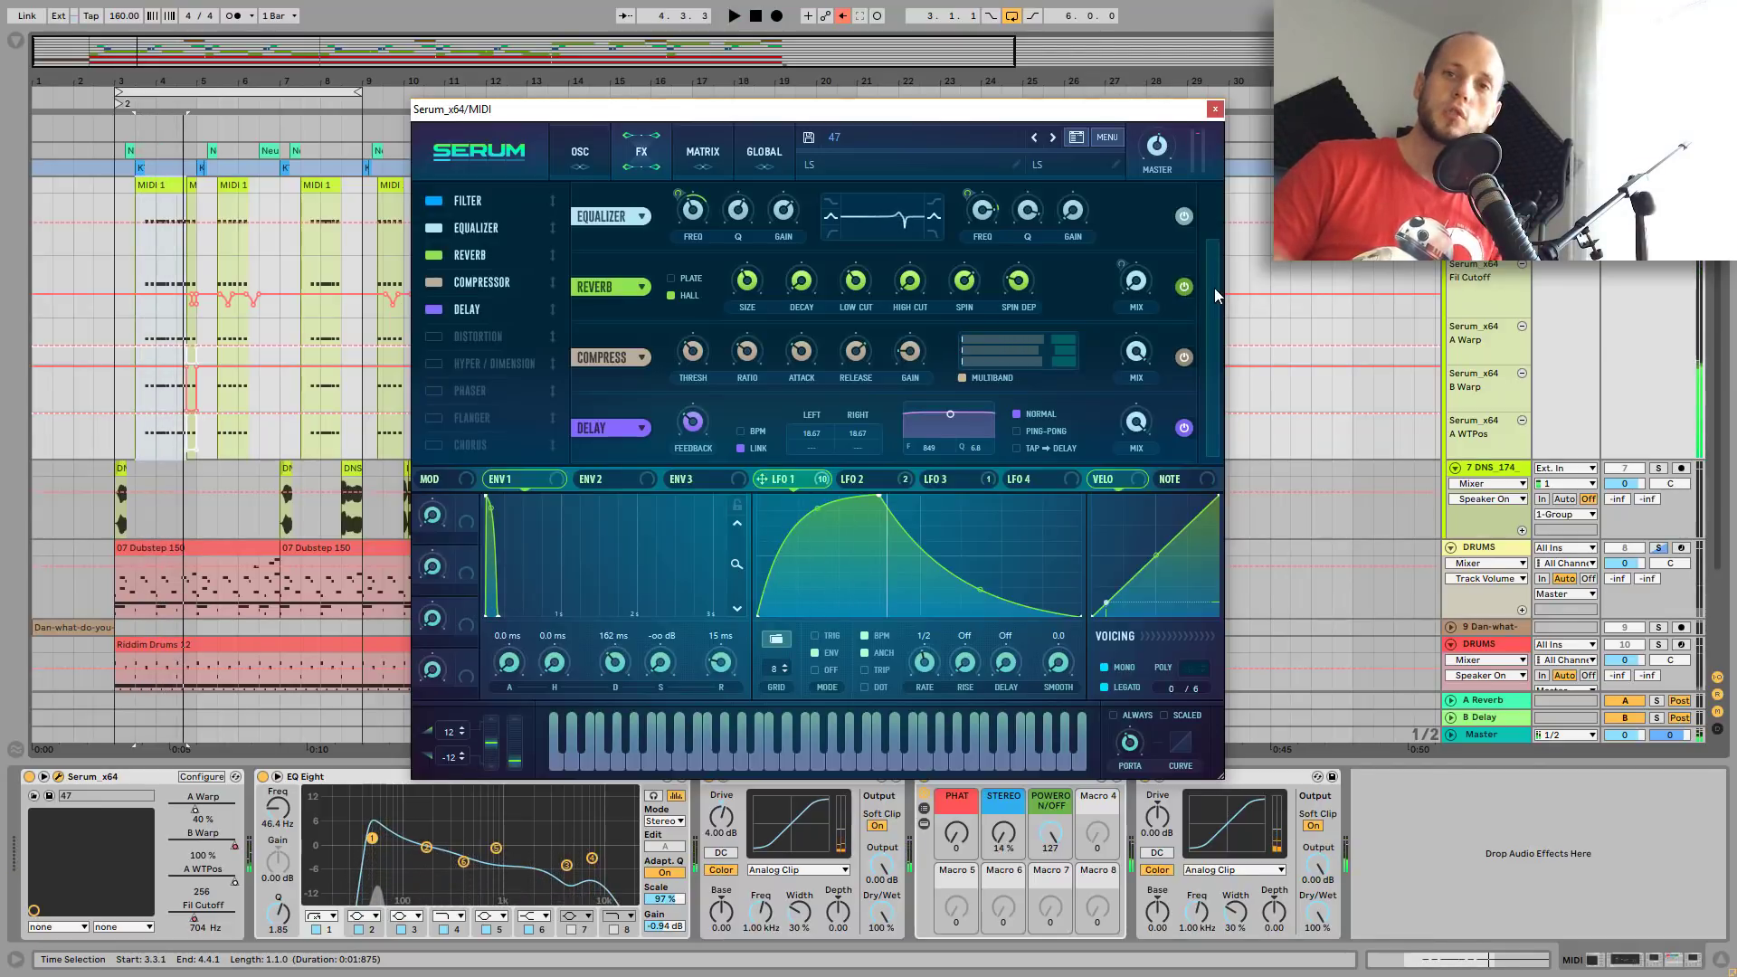
Play the clip with Serum's delay switched off, switch it back on to compare, and stop playback
key("space")
left_click(1180, 430)
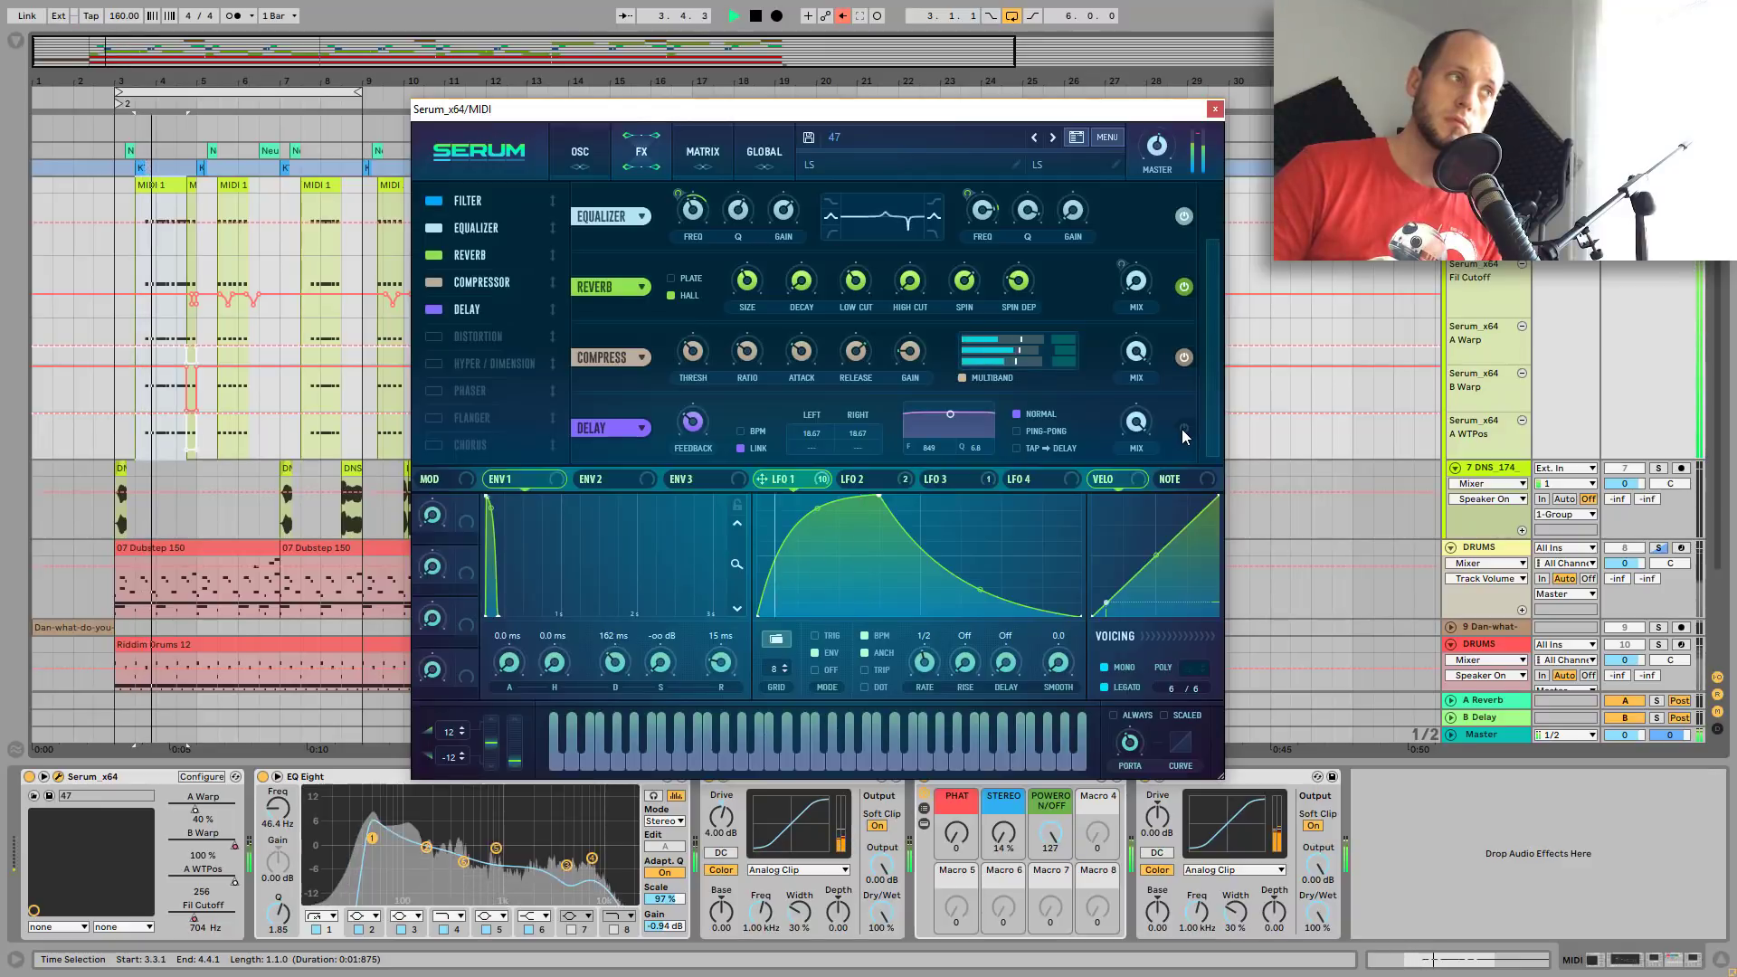
left_click(1184, 429)
key("space")
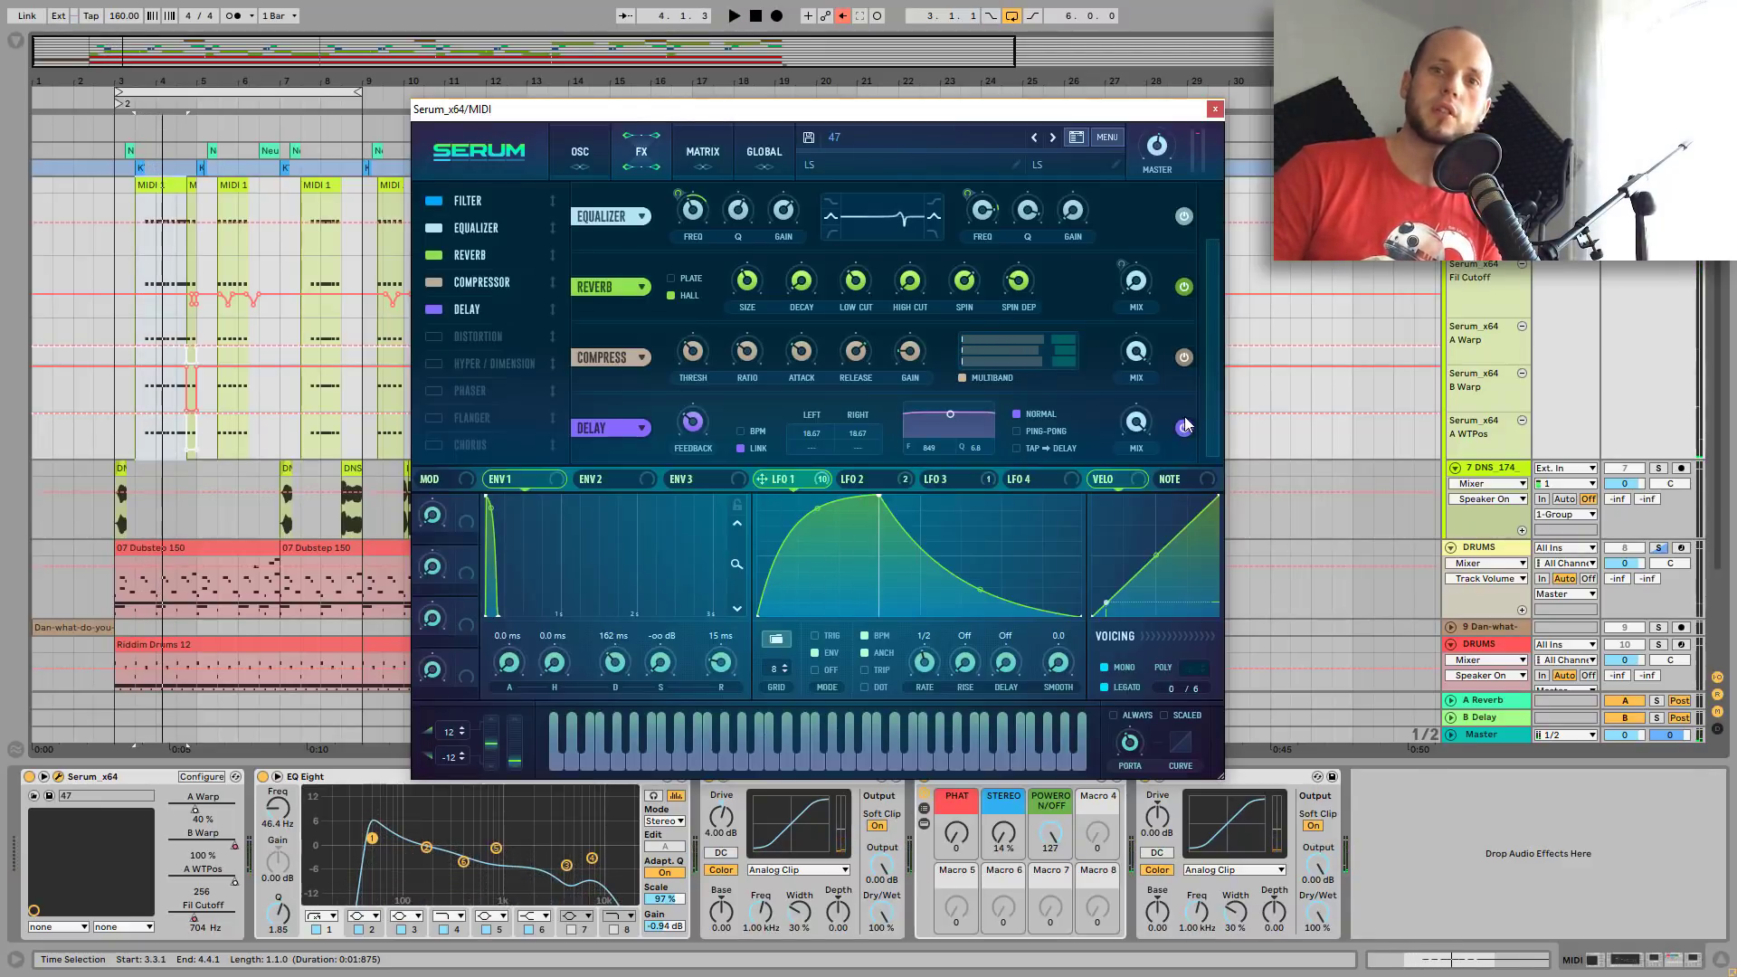
Reopen the Serum window, load the Simple_Fm_74 wavetable from Camille - 64 Dubstep Presets into oscillator A, and play the clip to audition it
scroll(1203, 299, "up", 1)
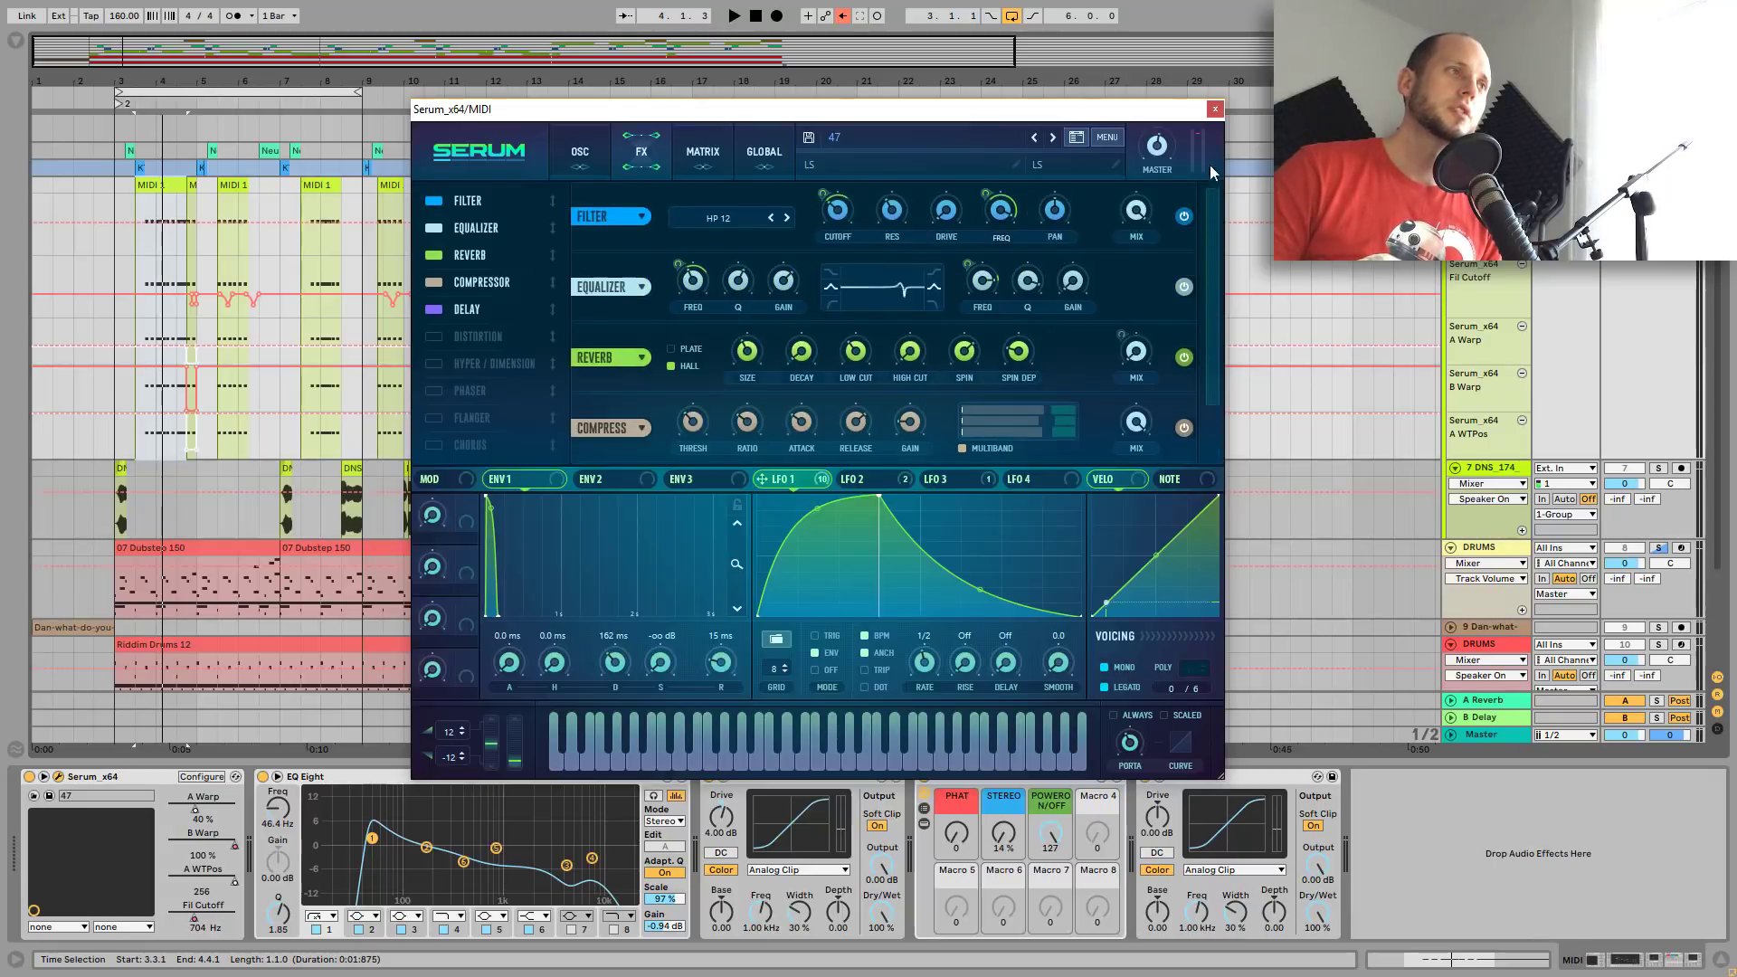
left_click(1215, 110)
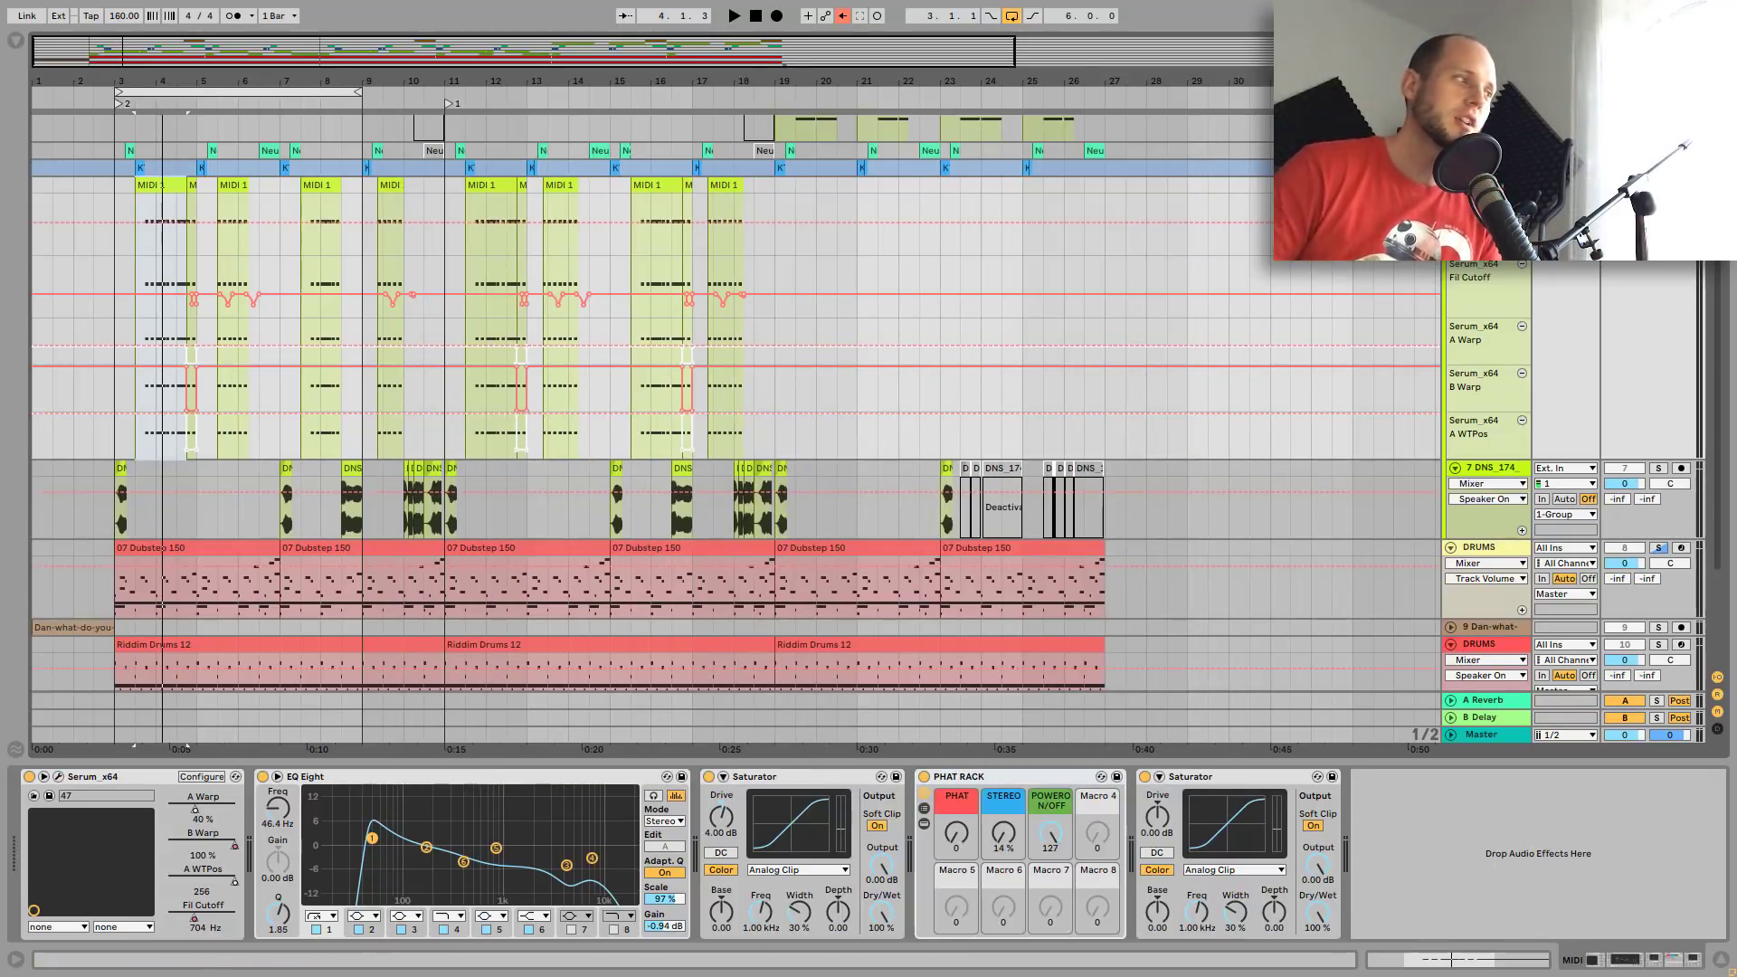
left_click(58, 777)
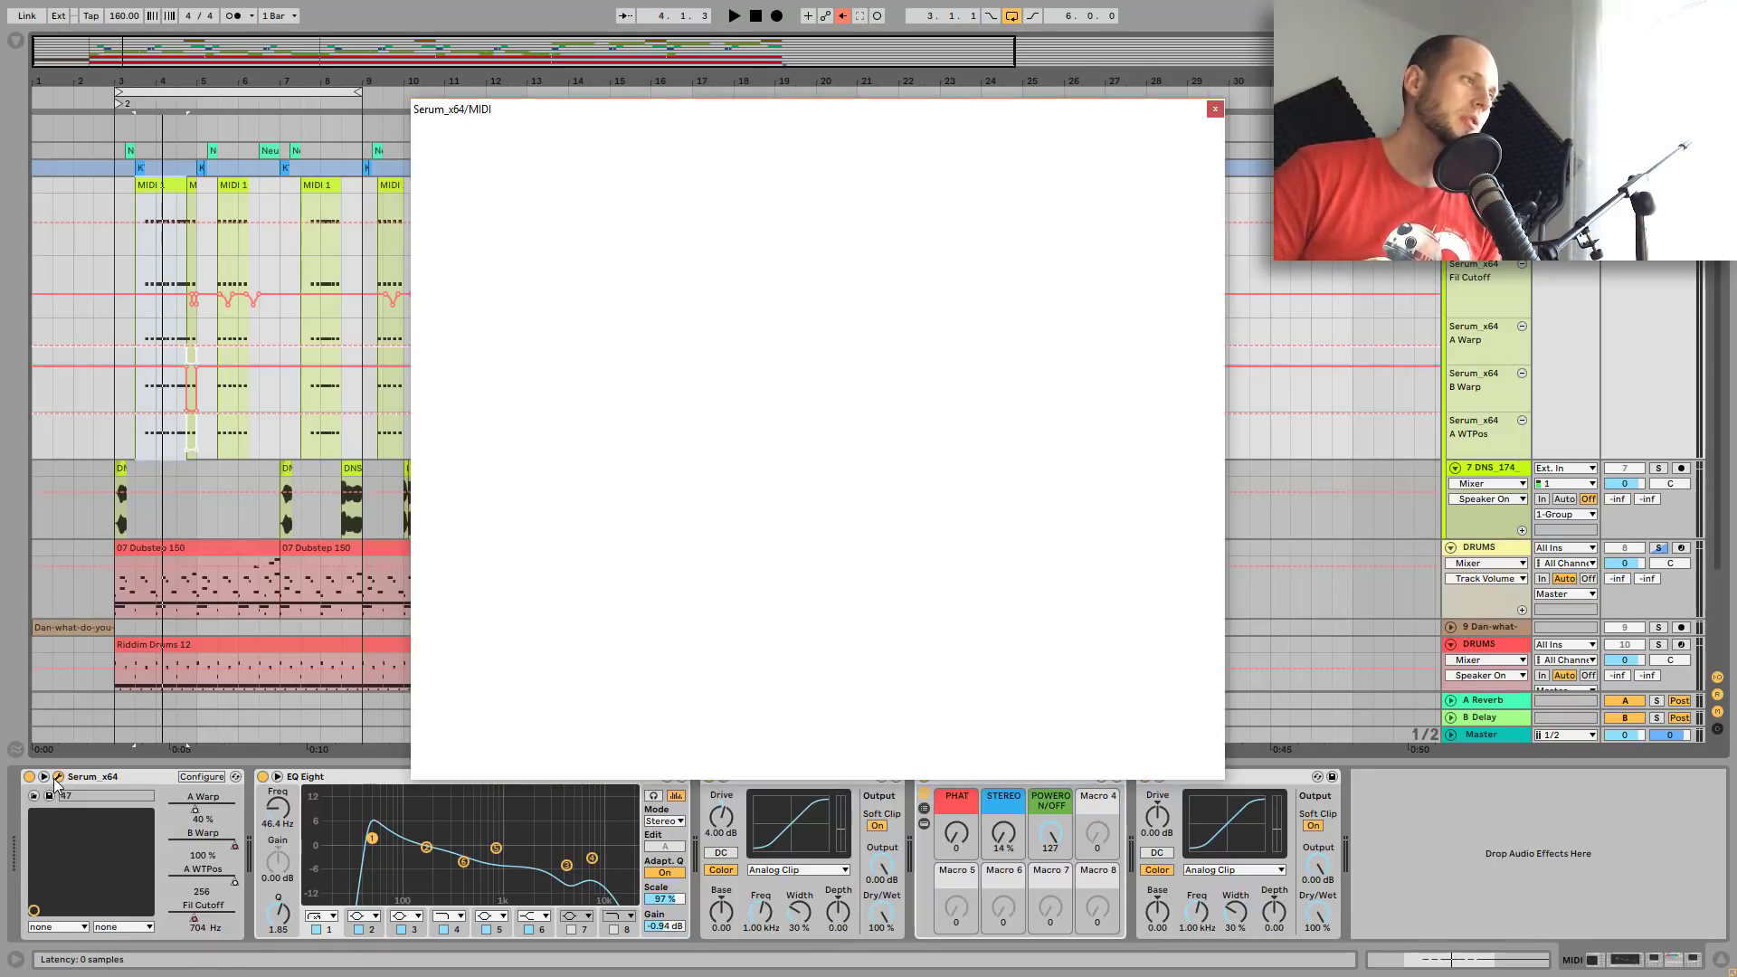
left_click(664, 227)
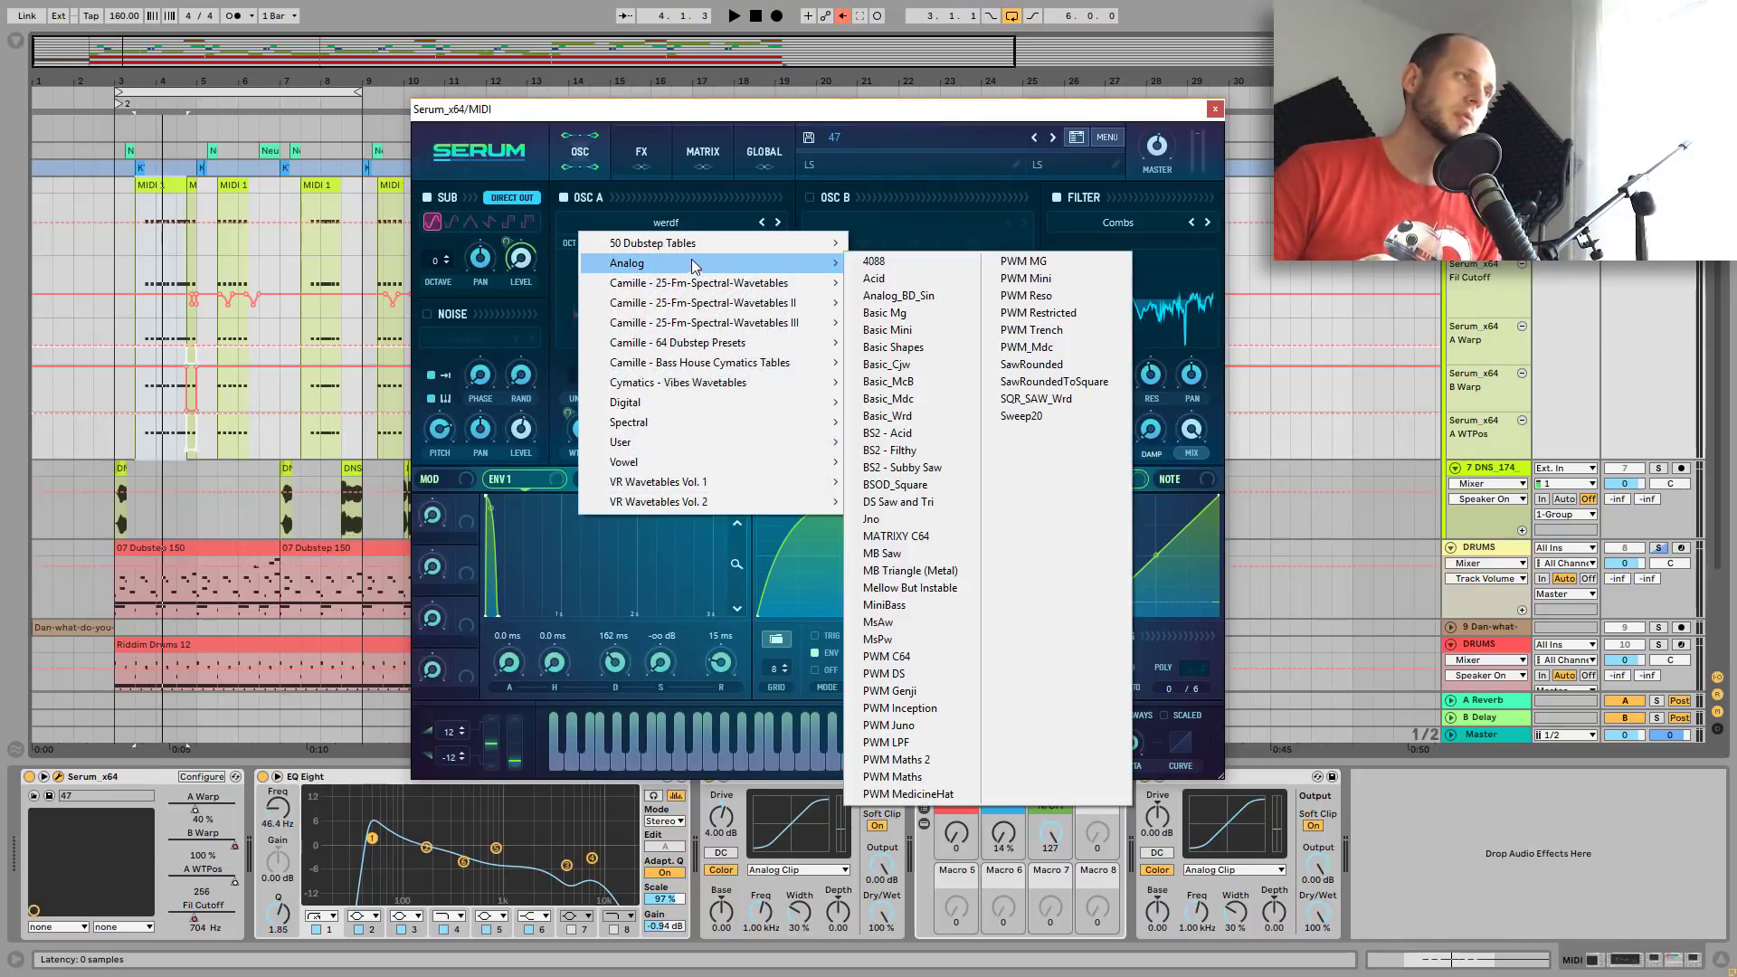
mouse_move(727, 322)
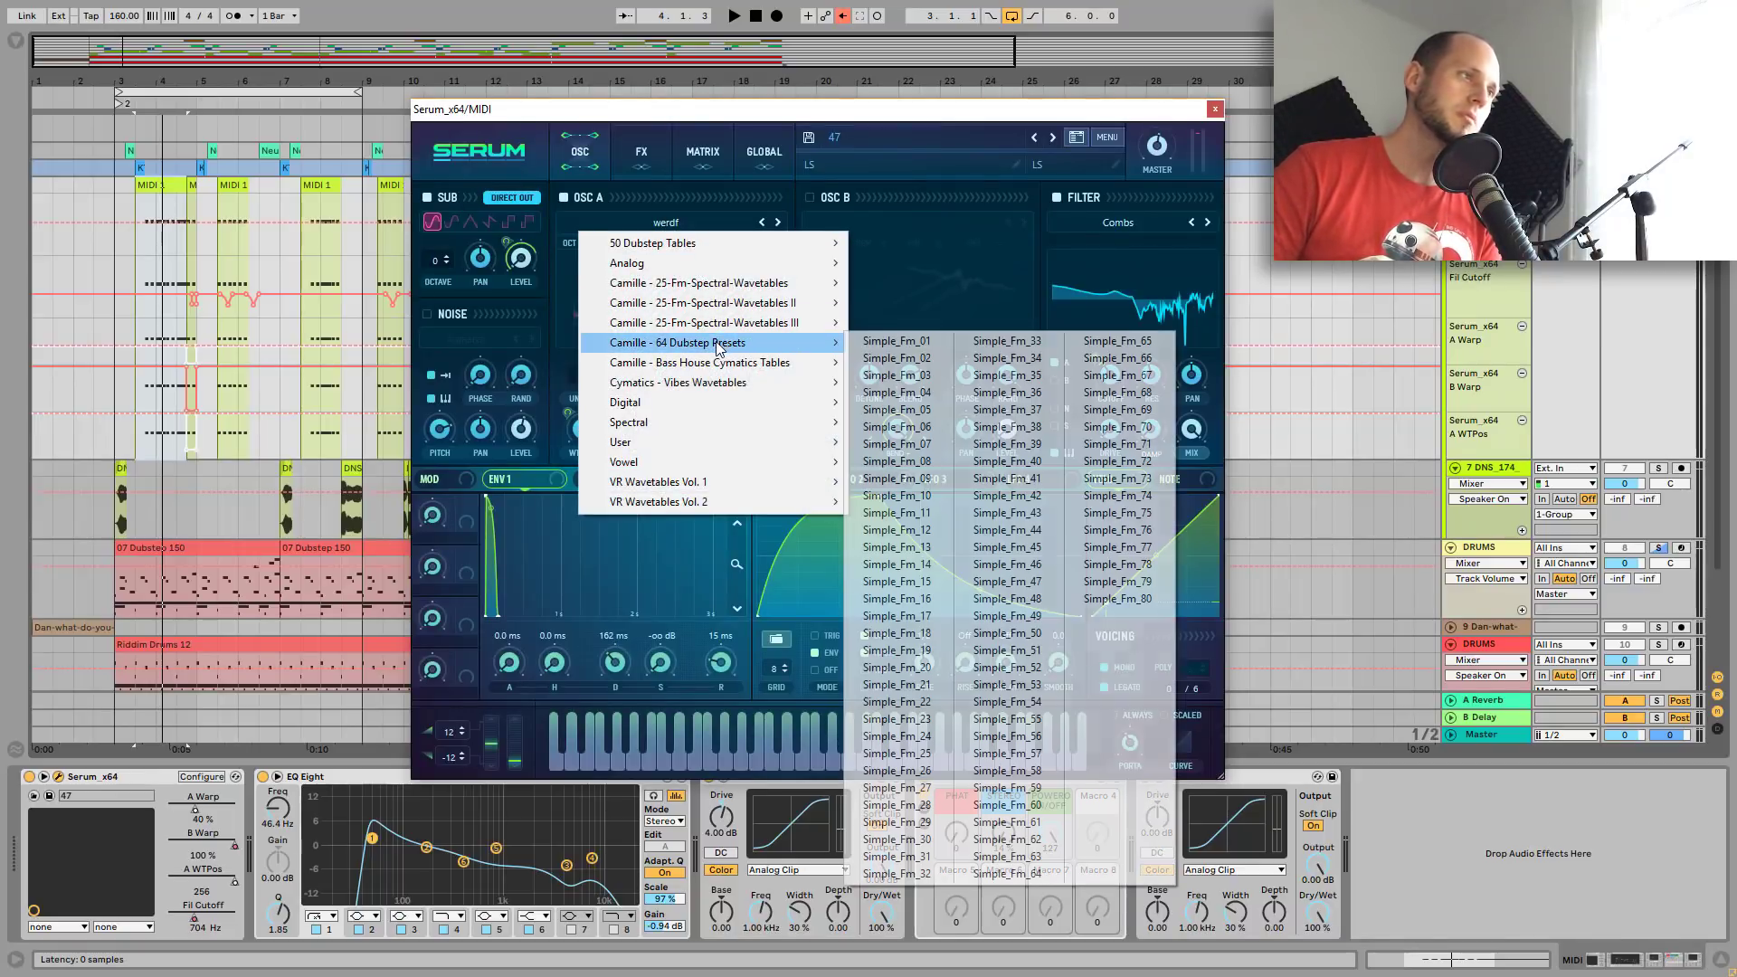
left_click(1118, 496)
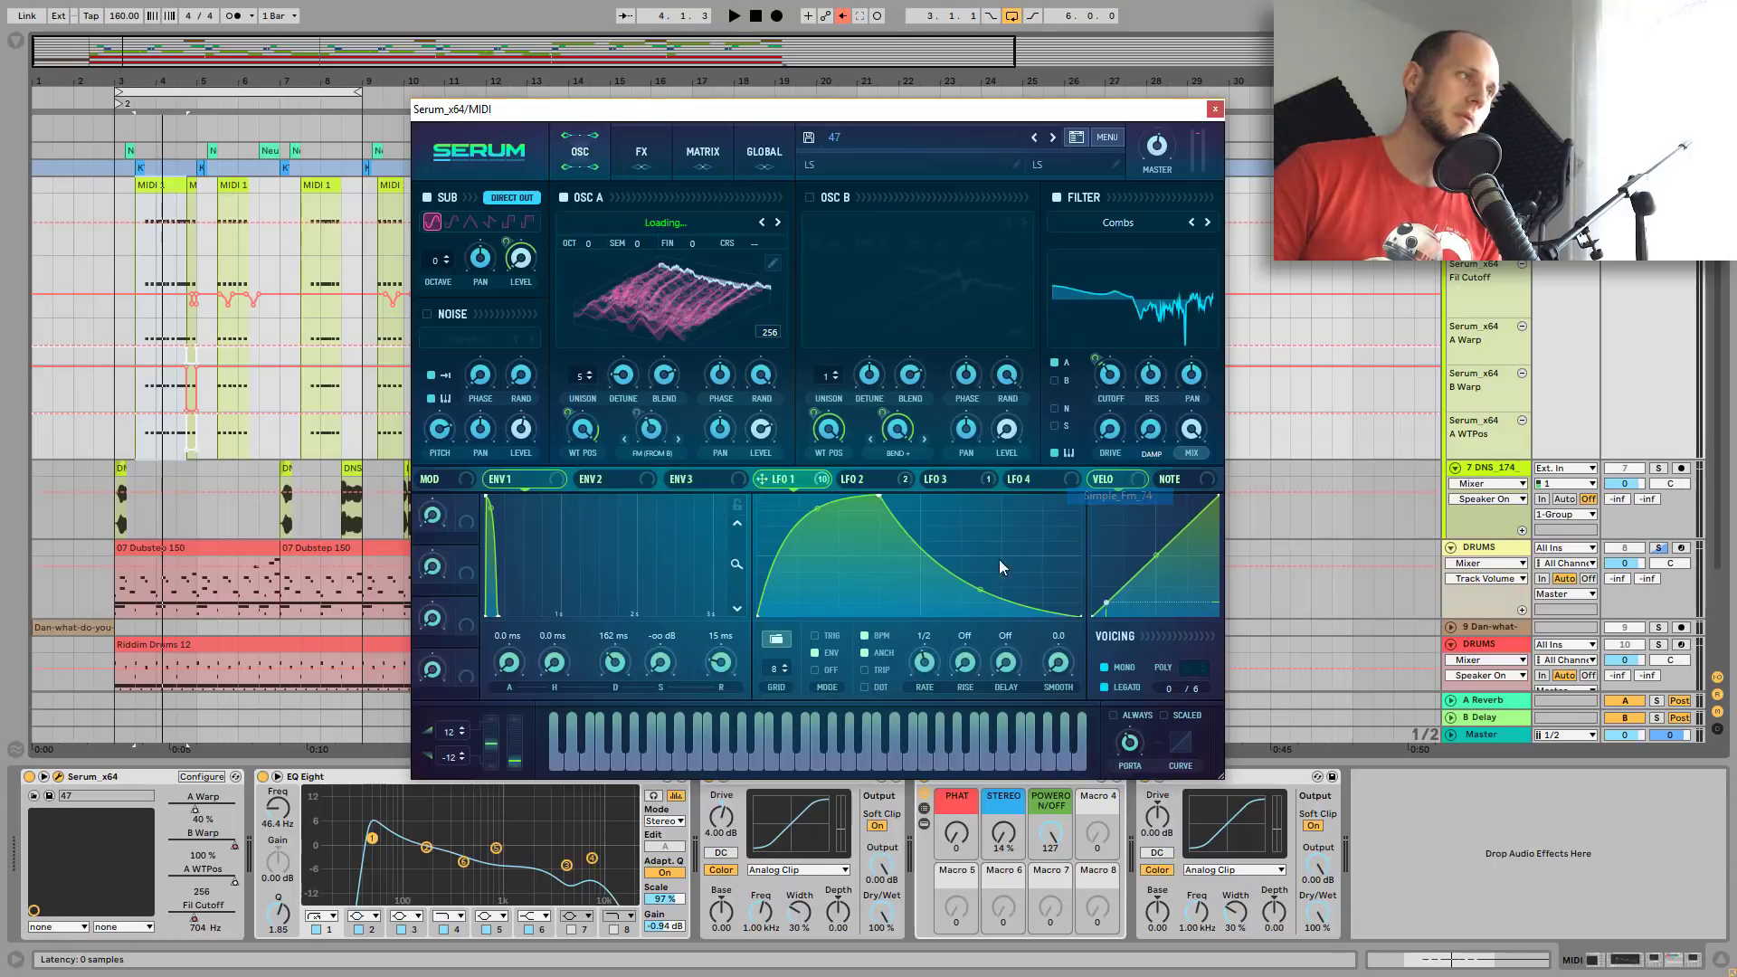
key("space")
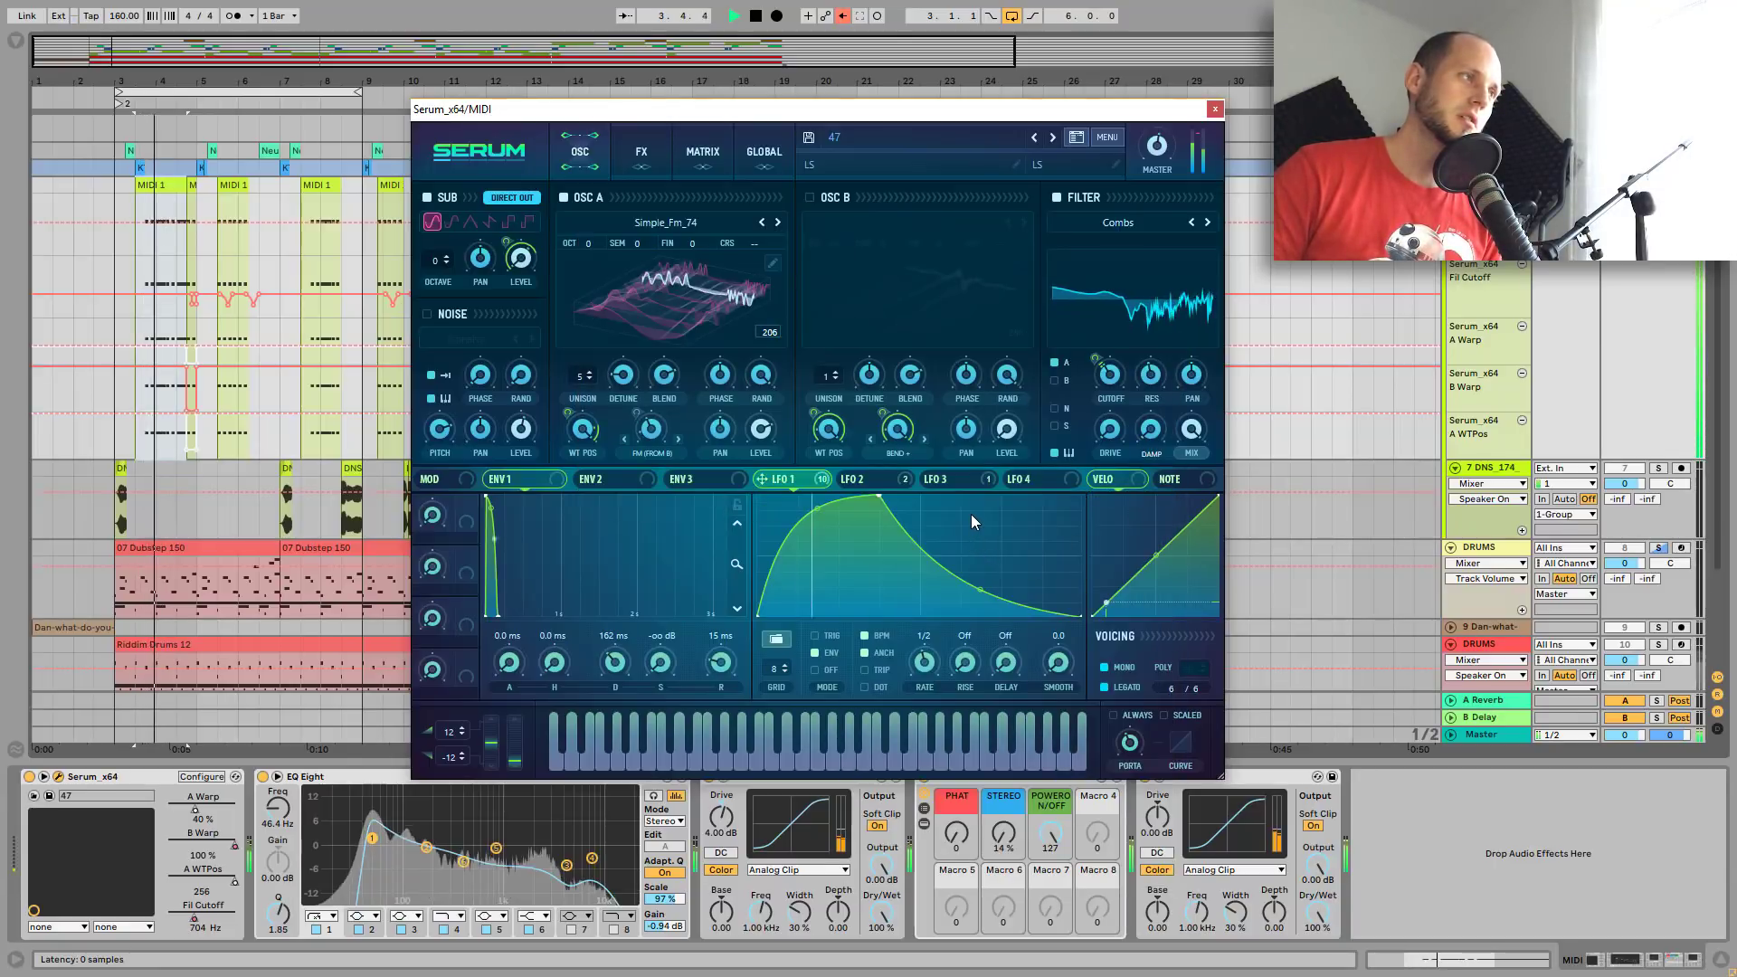
key("space")
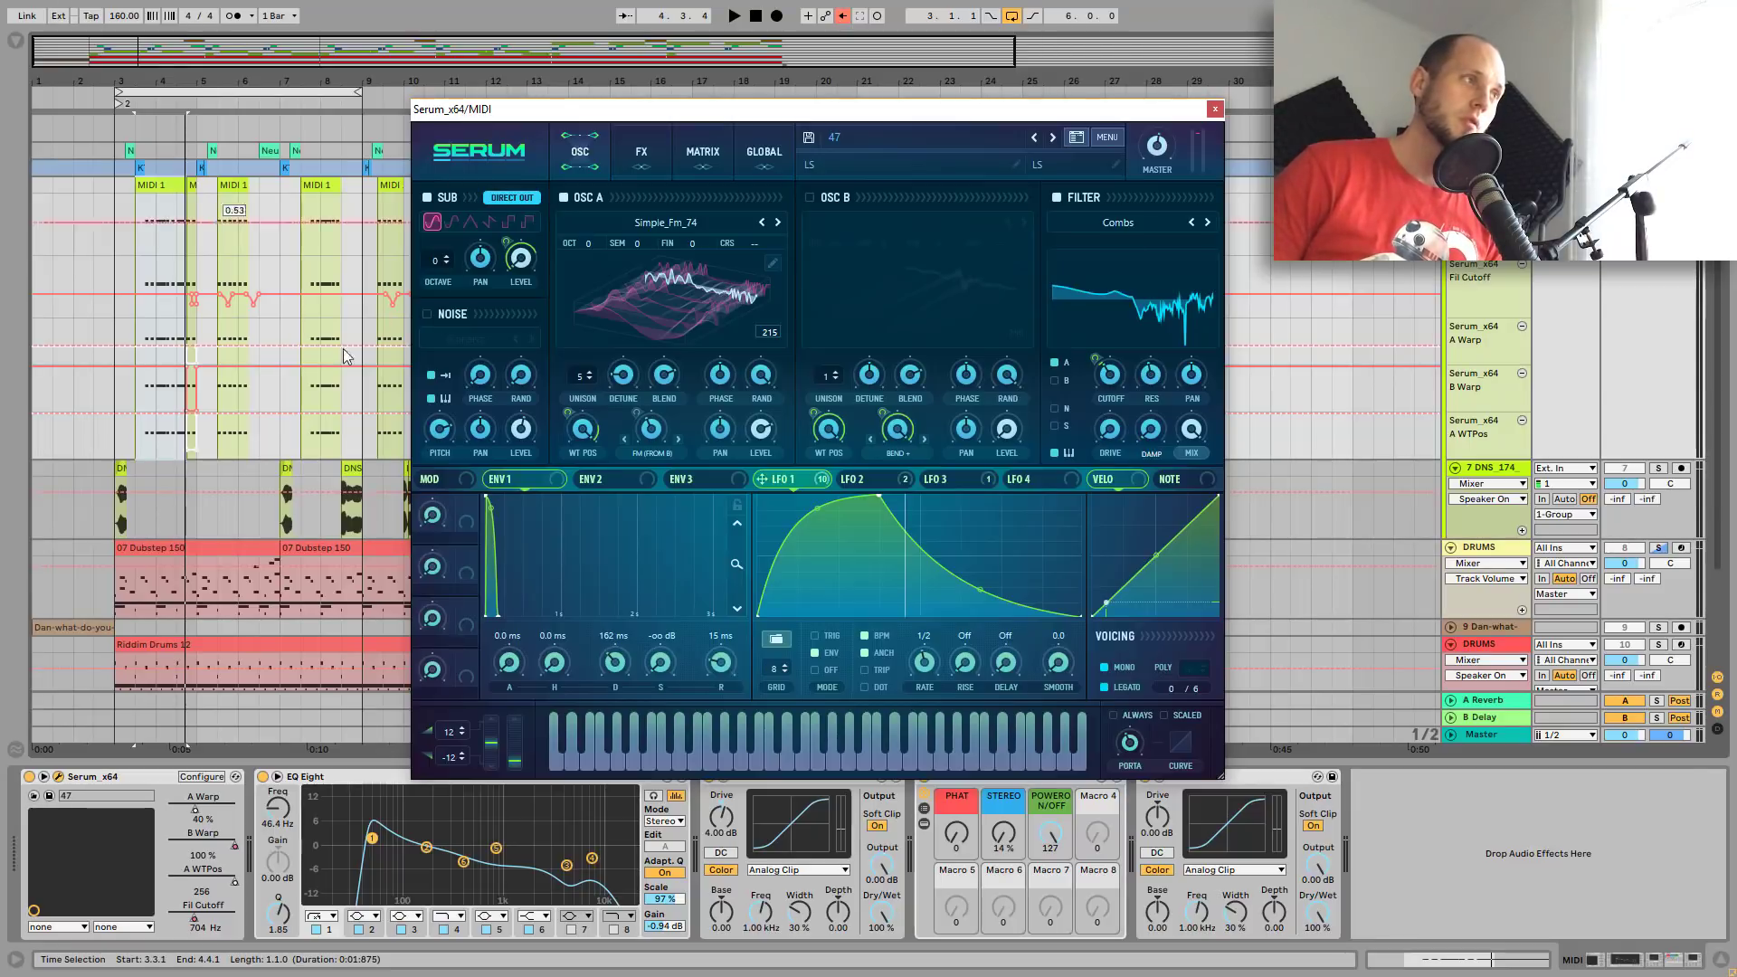
Advance oscillator A through the following wavetables from Simple_Fm_75 to Simple_Fm_78, playing the clip to compare them
left_click(778, 226)
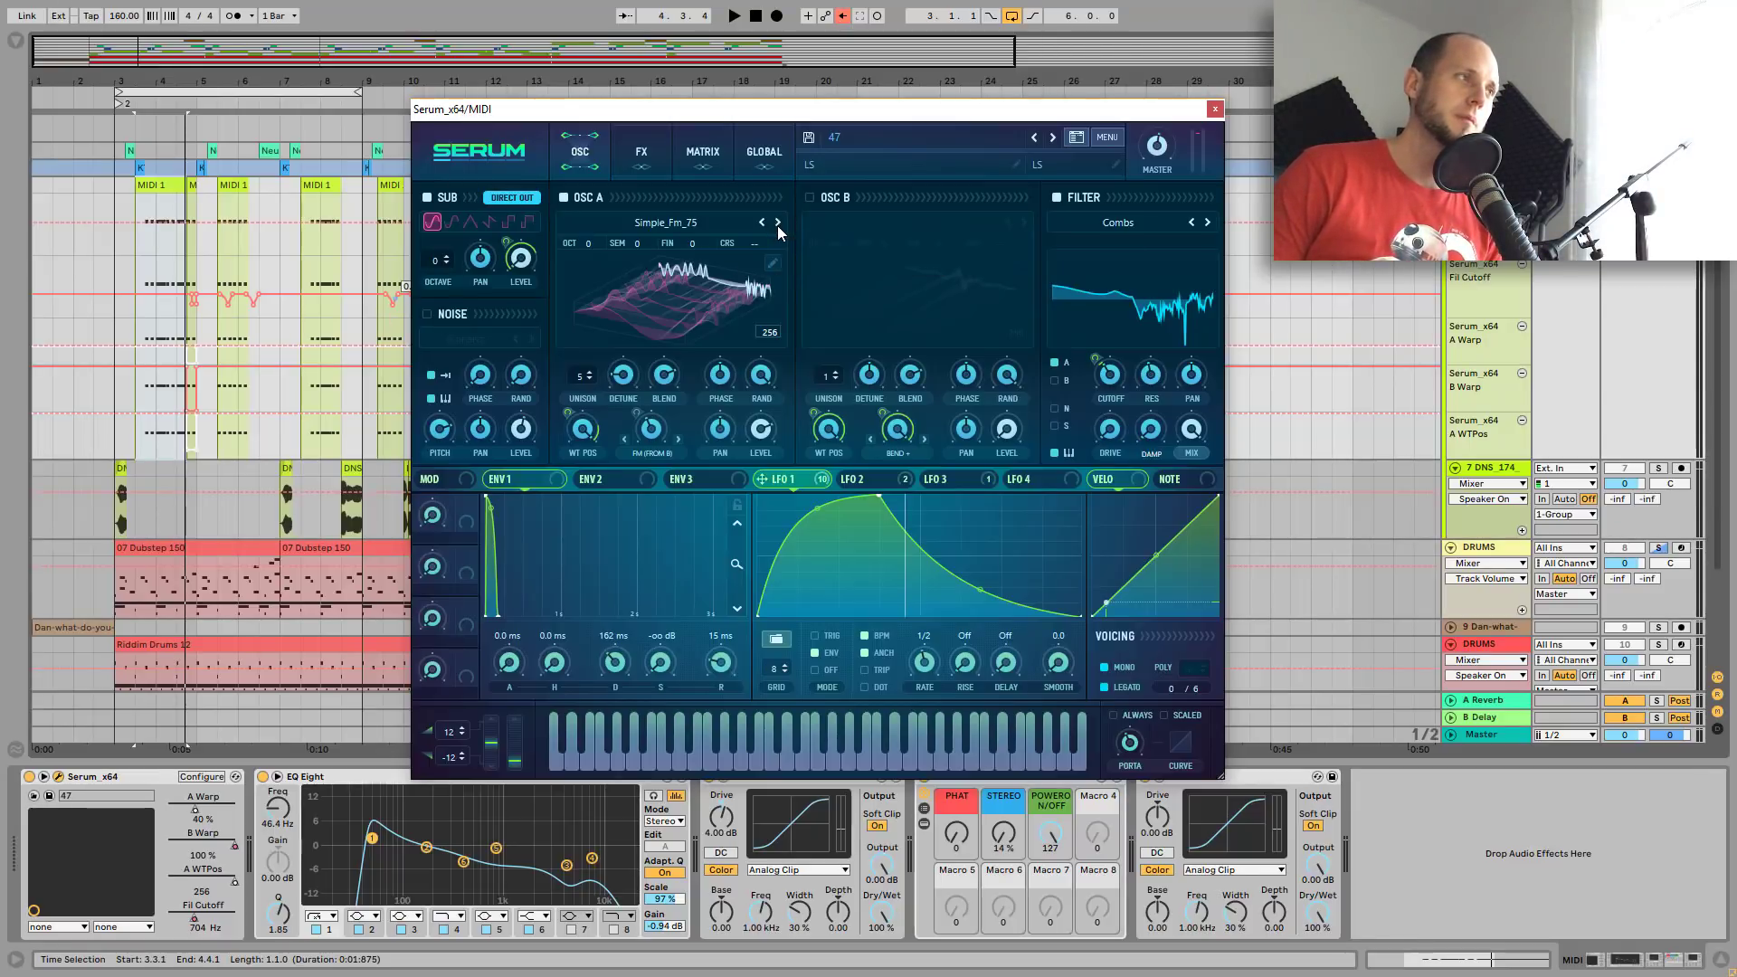
key("space")
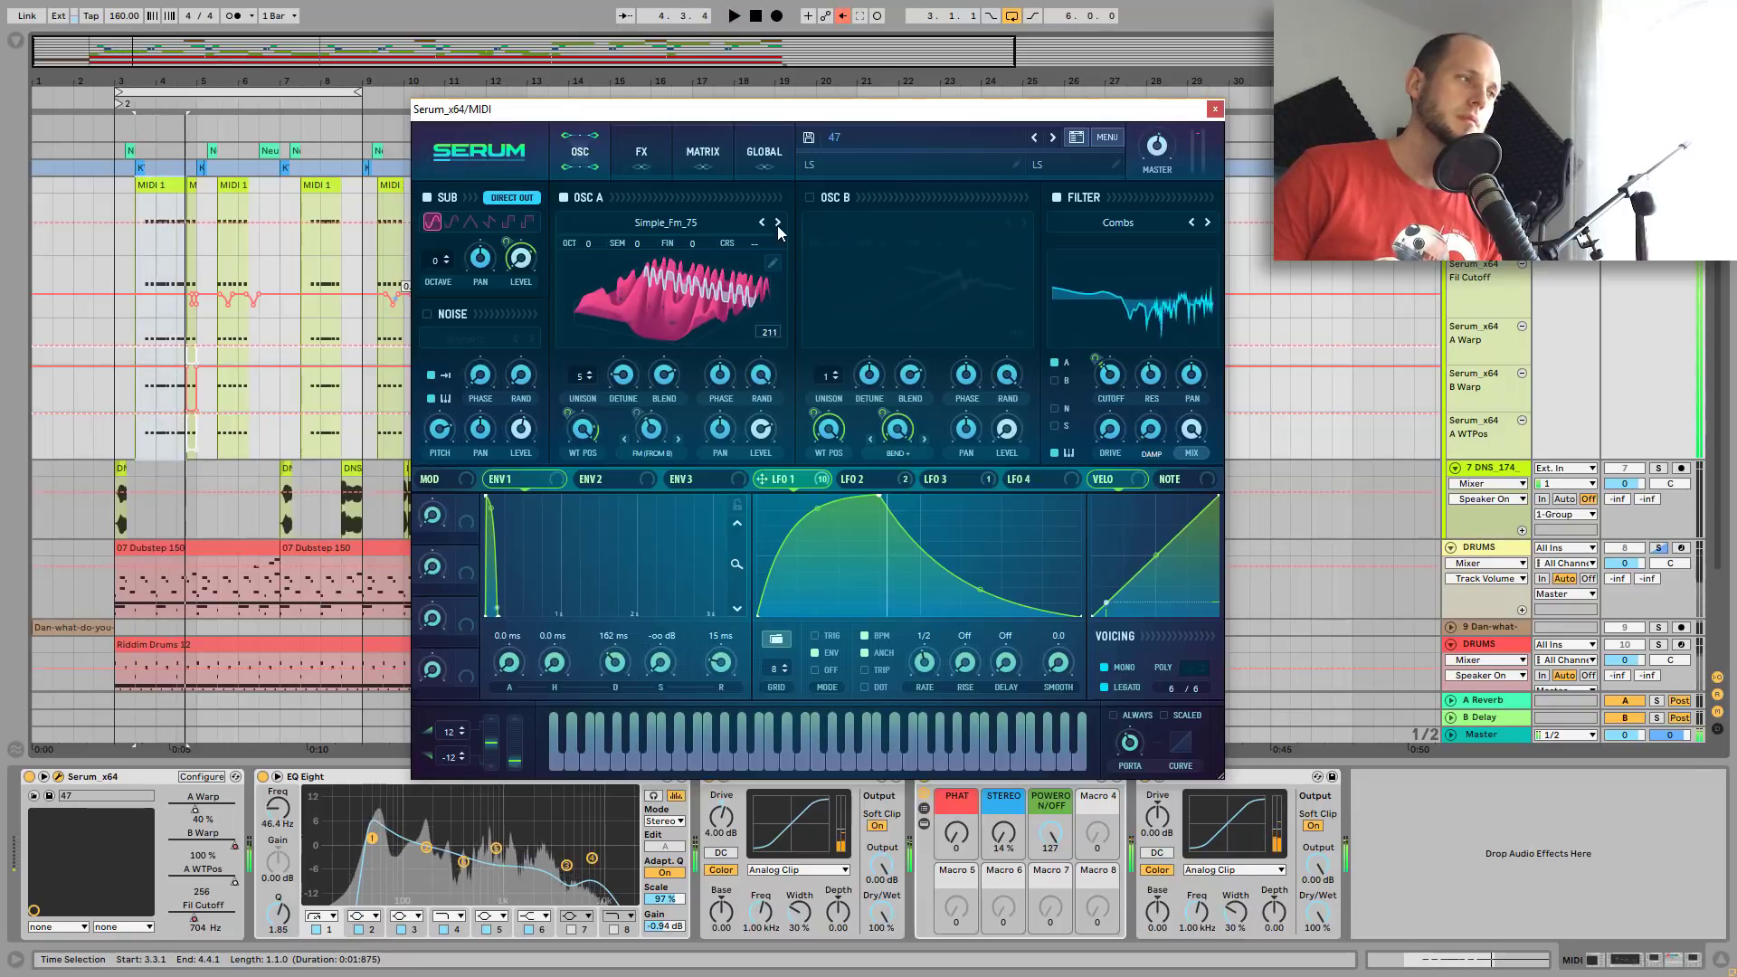
left_click(778, 227)
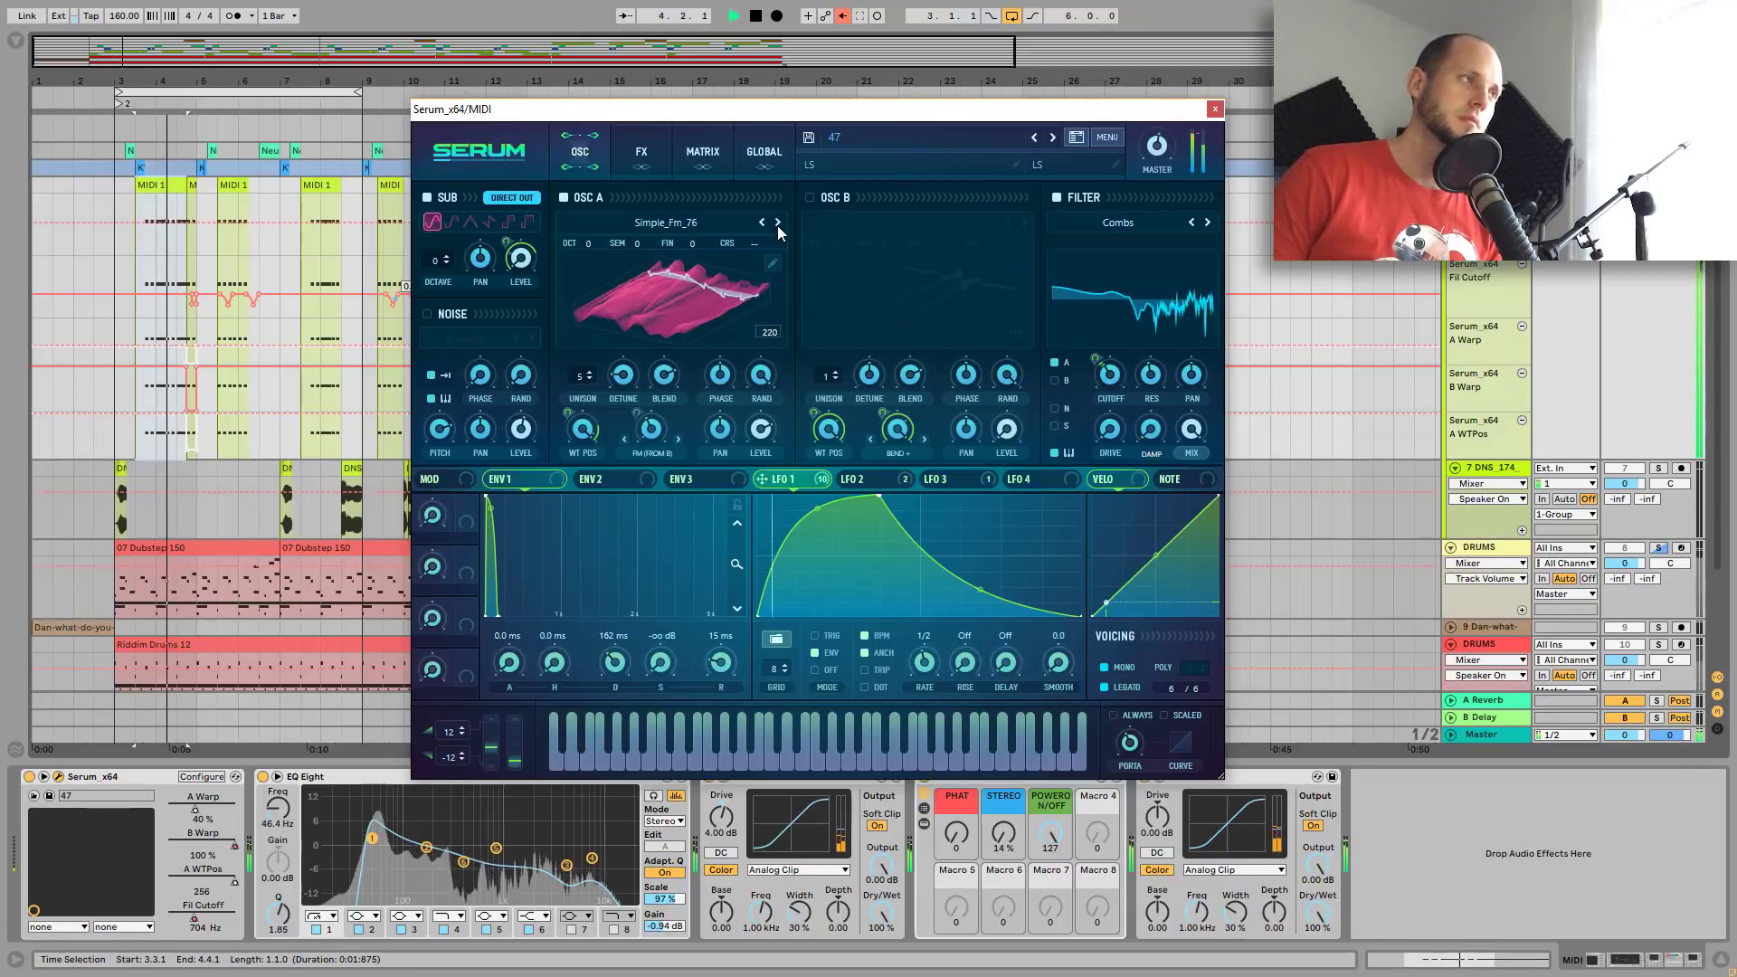
left_click(778, 226)
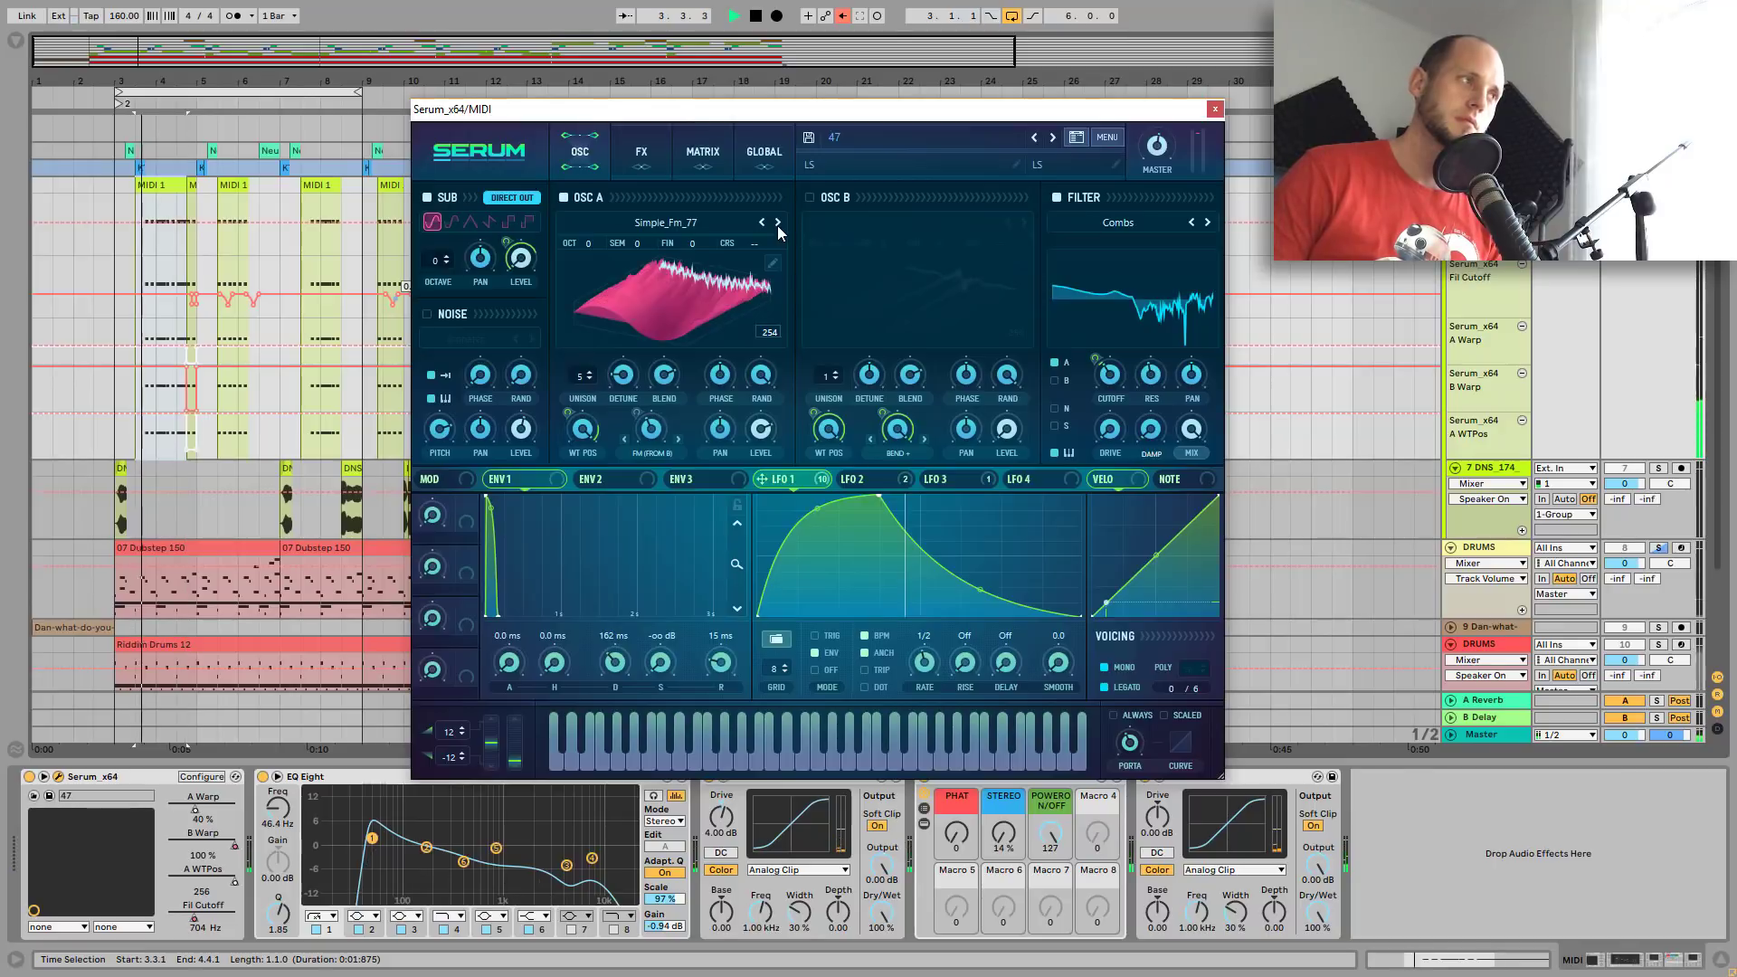
left_click(778, 226)
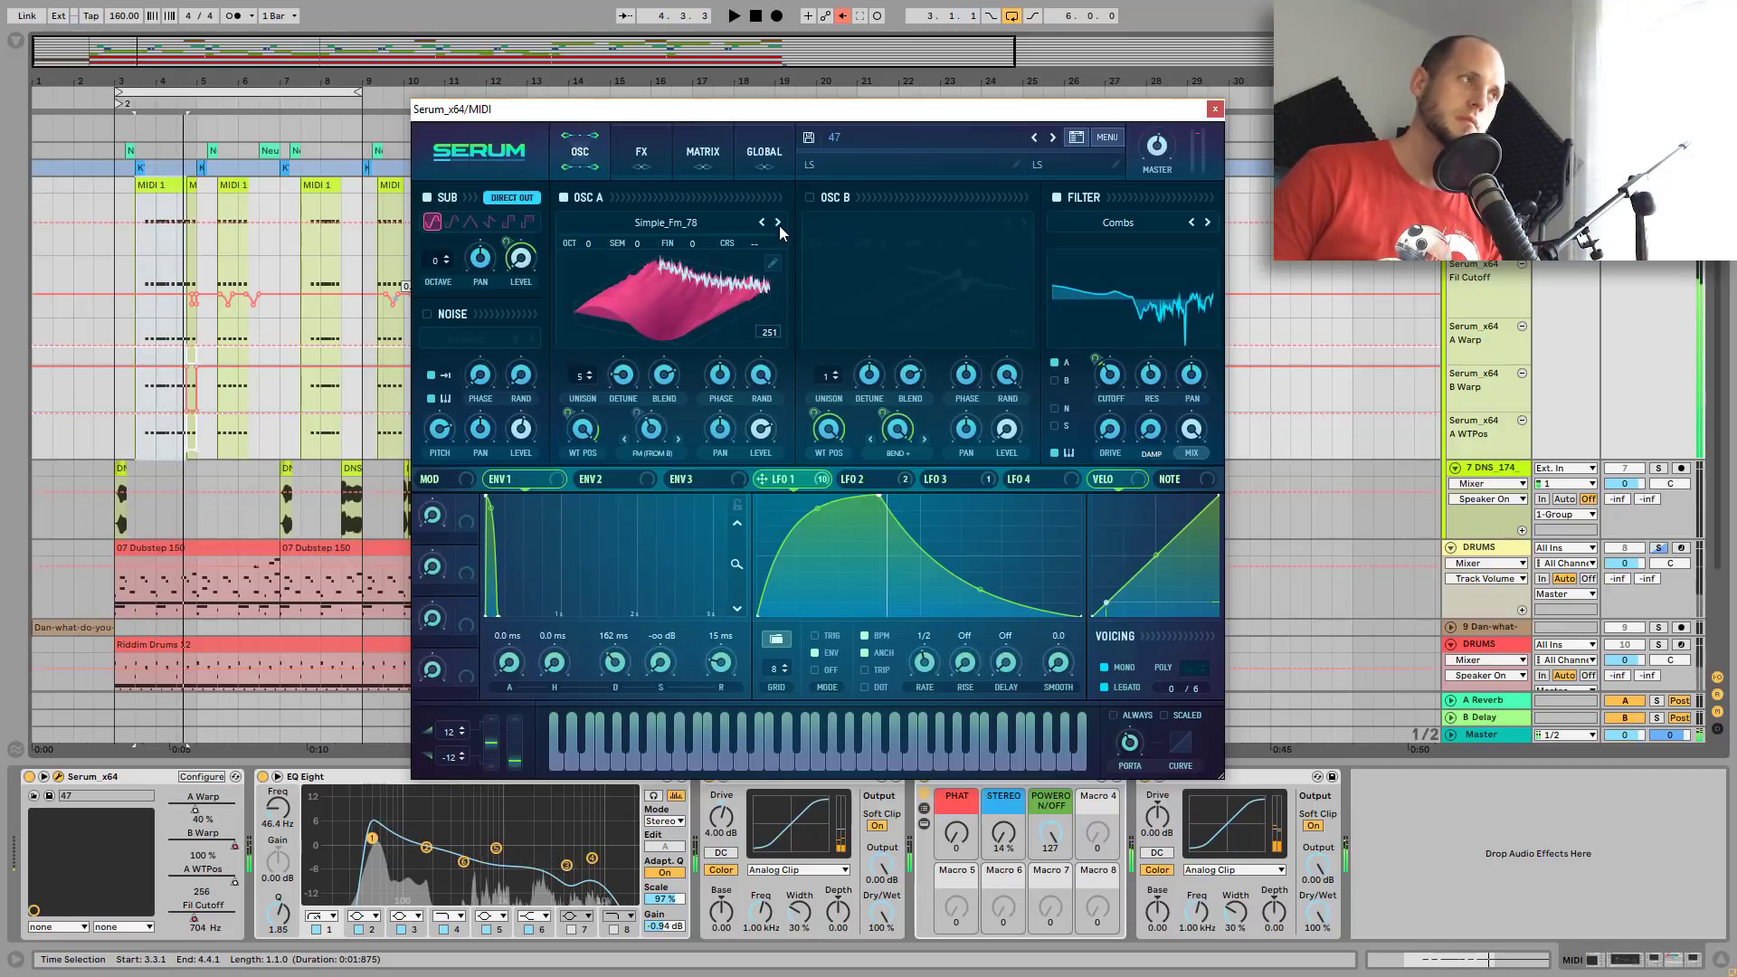